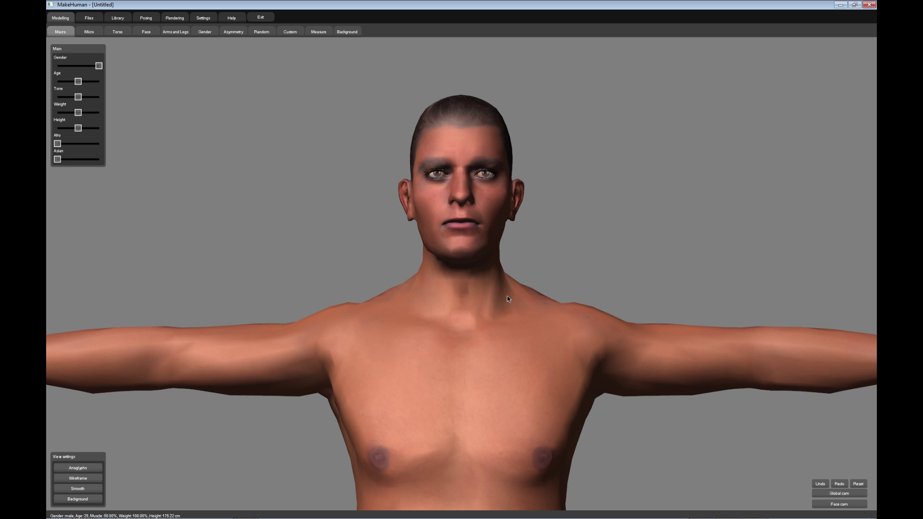
Dress the male figure in the basic_costume outfit from the clothes library
{"action": "left_click_drag", "start_coordinate": [507, 299], "coordinate": [502, 301]}
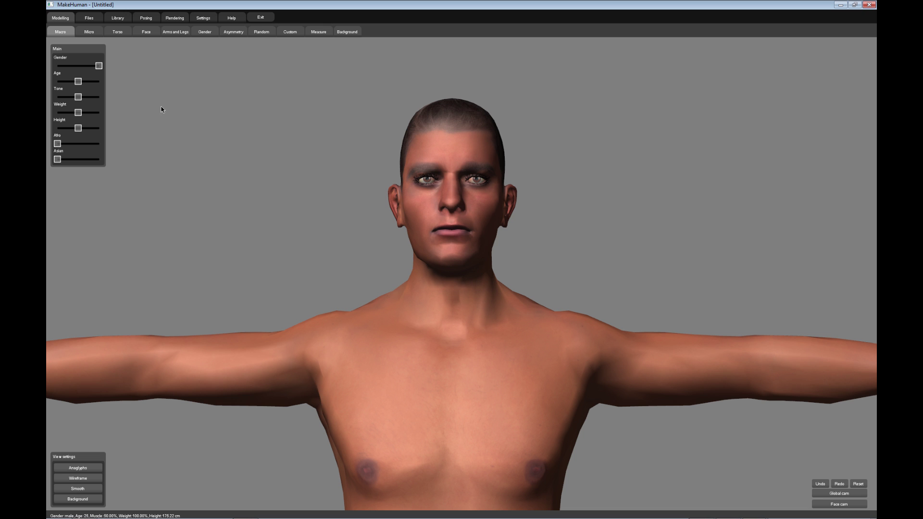
{"action": "left_click", "coordinate": [119, 20]}
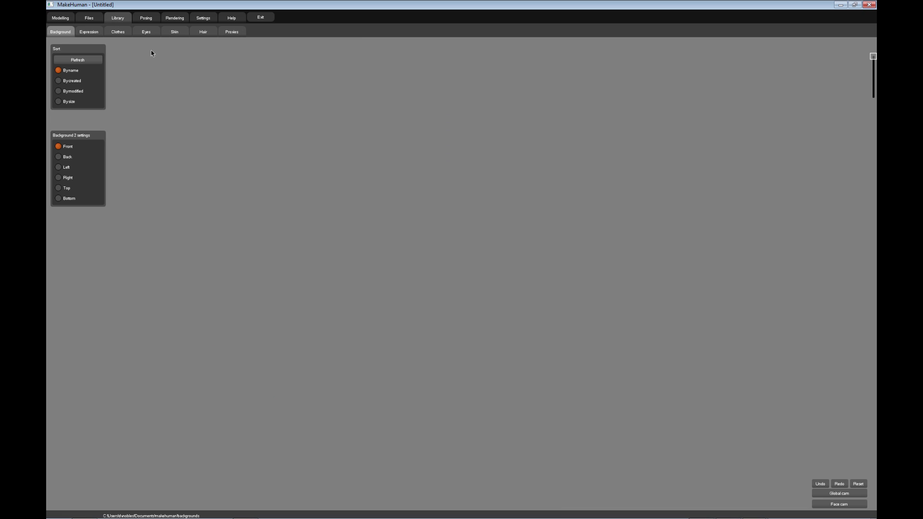
{"action": "left_click", "coordinate": [118, 33]}
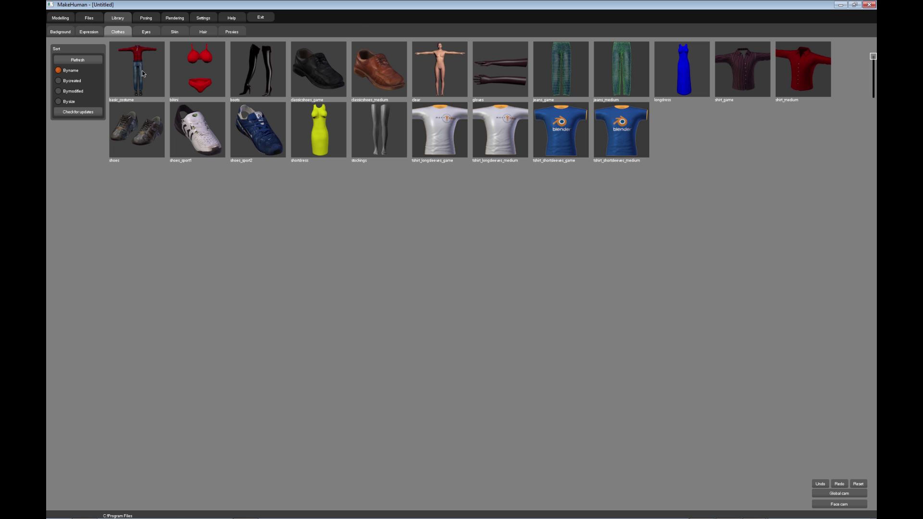
{"action": "left_click", "coordinate": [142, 73]}
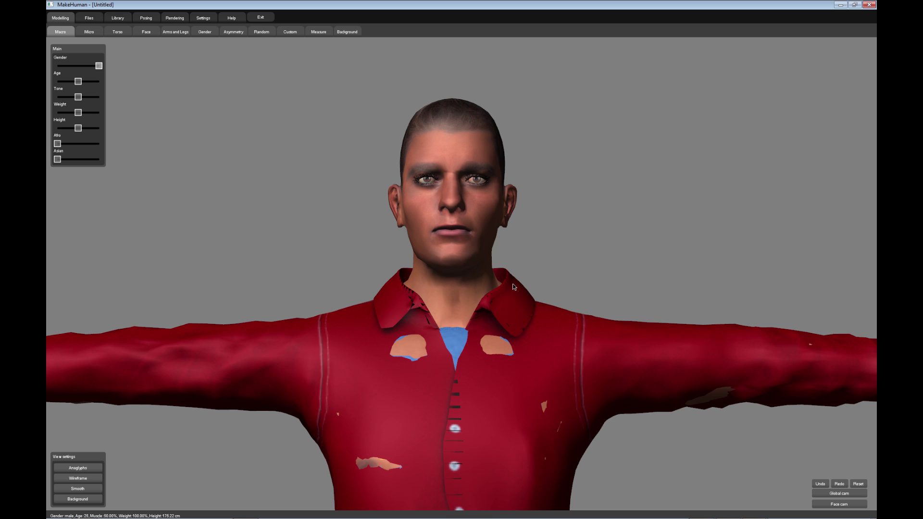
{"action": "scroll", "coordinate": [513, 287], "scroll_direction": "down", "scroll_amount": 4}
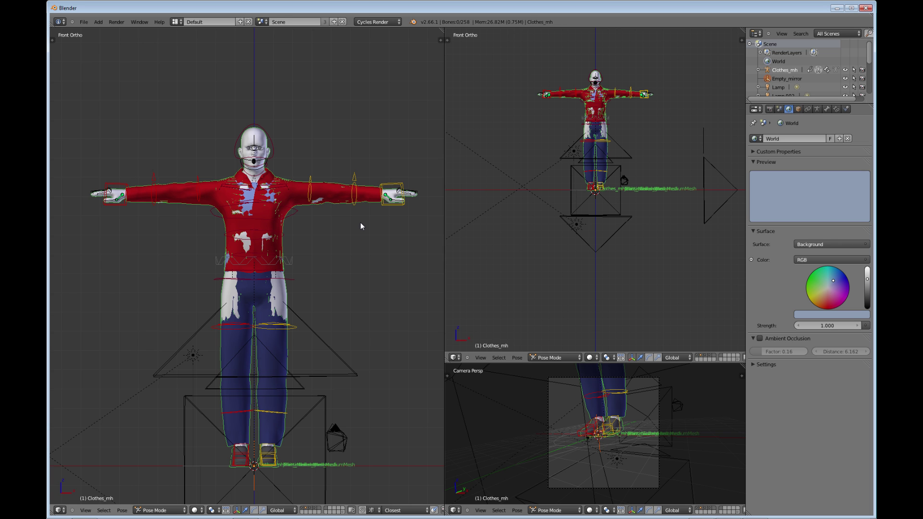
Switch to Blender and examine the clothed character's shirt and trousers from the front and at an angle
{"action": "middle_click_drag", "start_coordinate": [360, 222], "coordinate": [321, 250]}
{"action": "scroll", "coordinate": [336, 278], "scroll_direction": "up", "scroll_amount": 2}
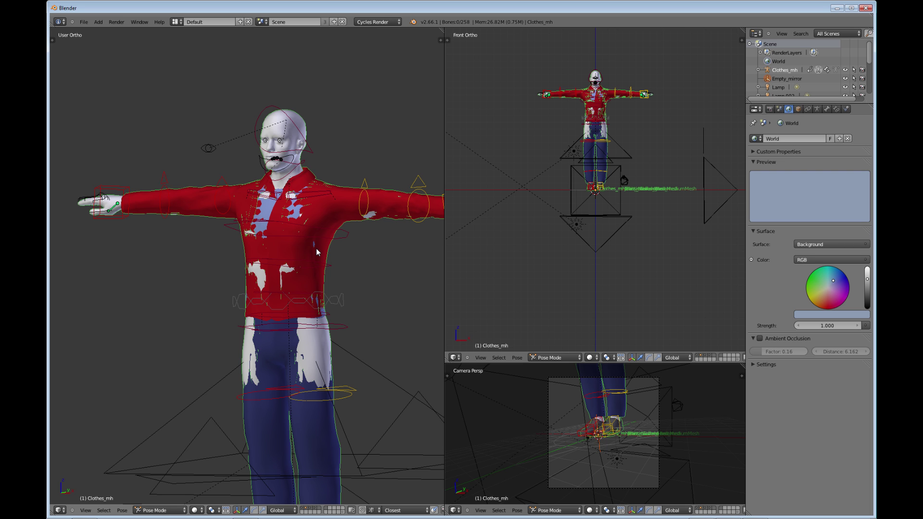
{"action": "middle_click_drag", "start_coordinate": [315, 256], "coordinate": [341, 257]}
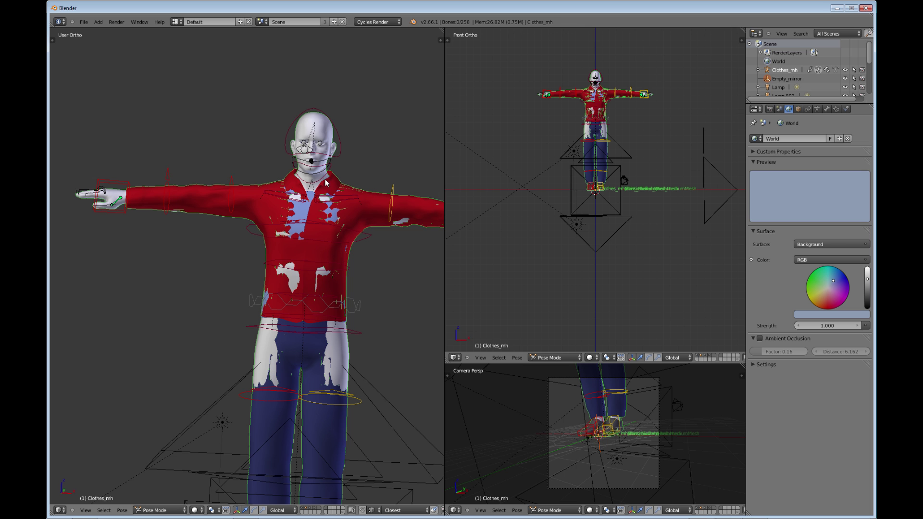
{"action": "middle_click_drag", "start_coordinate": [356, 263], "coordinate": [235, 228]}
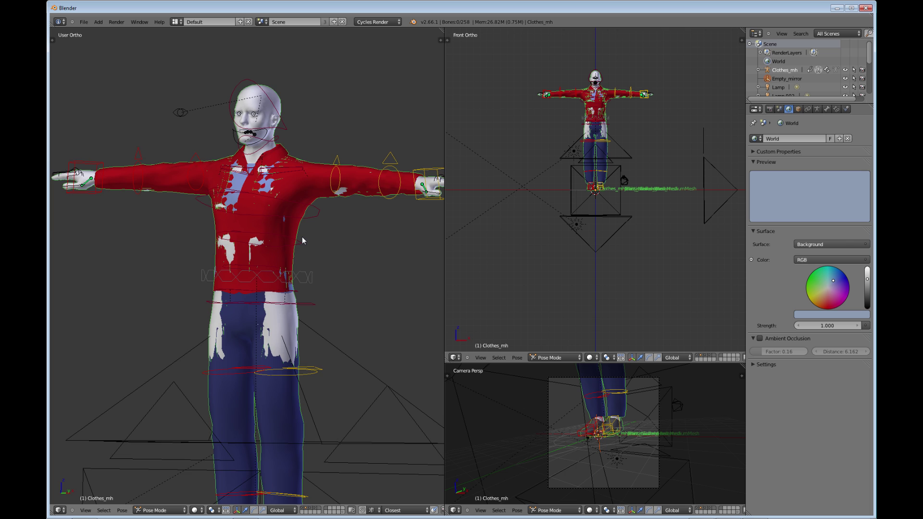
{"action": "middle_click_drag", "start_coordinate": [301, 236], "coordinate": [322, 269], "text": "shift"}
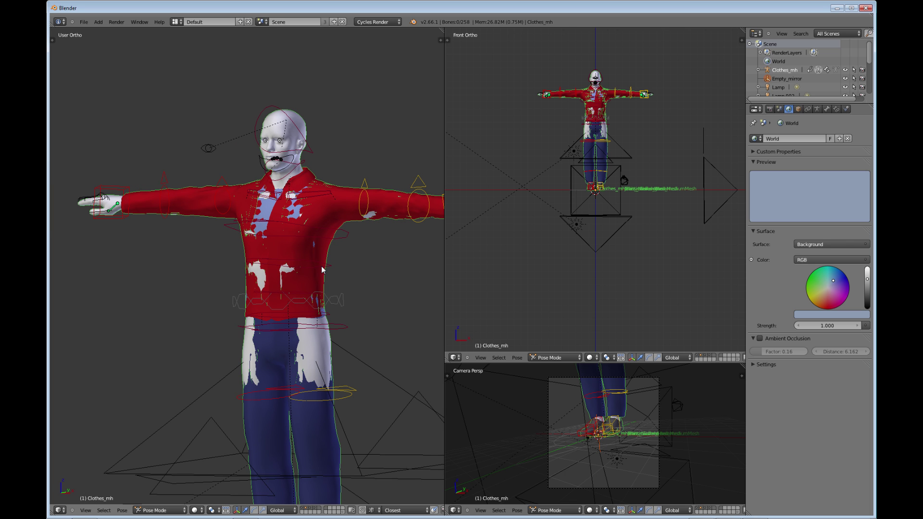
{"action": "middle_click_drag", "start_coordinate": [317, 249], "coordinate": [234, 225]}
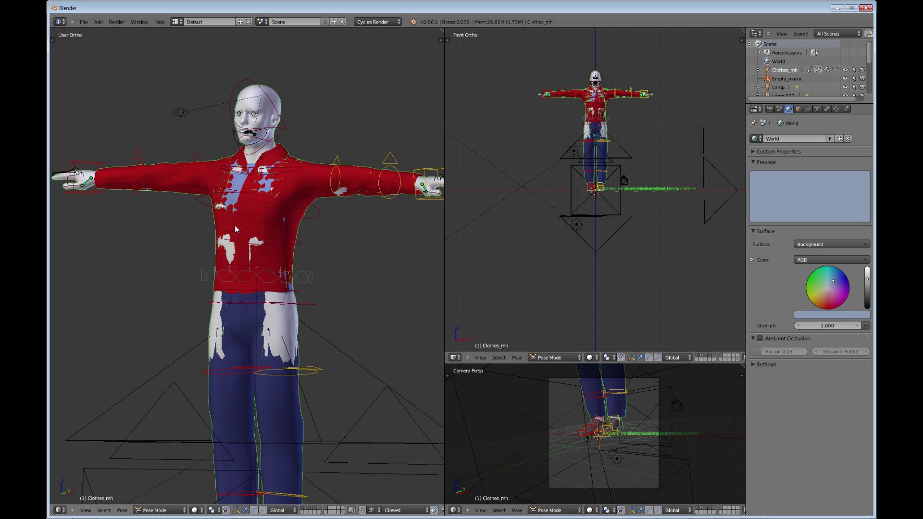
Maximize the 3D view and inspect the chest, waist and sleeves for spots where underlying layers poke through the shirt
{"action": "key", "text": "ctrl+Up"}
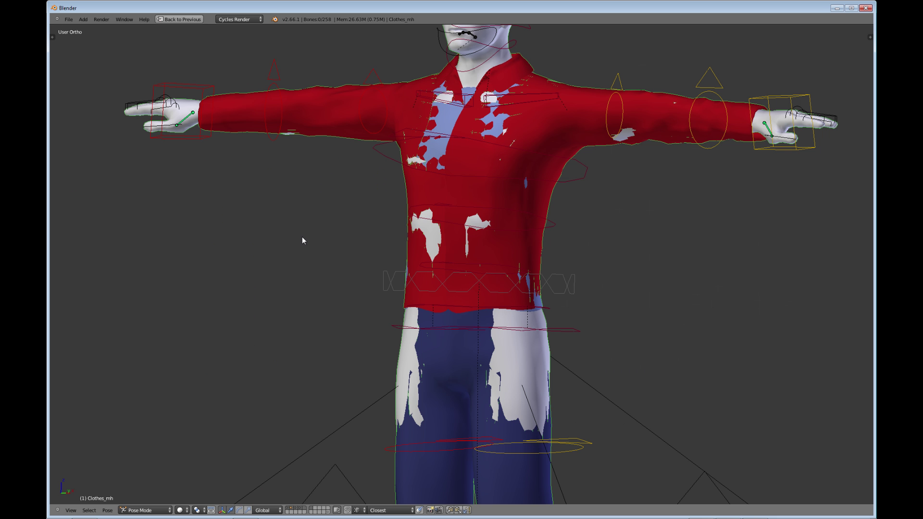
{"action": "scroll", "coordinate": [461, 192], "scroll_direction": "down", "scroll_amount": 3}
{"action": "scroll", "coordinate": [461, 192], "scroll_direction": "up", "scroll_amount": 3}
{"action": "middle_click_drag", "start_coordinate": [442, 230], "coordinate": [458, 253]}
{"action": "scroll", "coordinate": [444, 296], "scroll_direction": "down", "scroll_amount": 2}
{"action": "scroll", "coordinate": [425, 310], "scroll_direction": "up", "scroll_amount": 3}
{"action": "scroll", "coordinate": [498, 264], "scroll_direction": "up", "scroll_amount": 2}
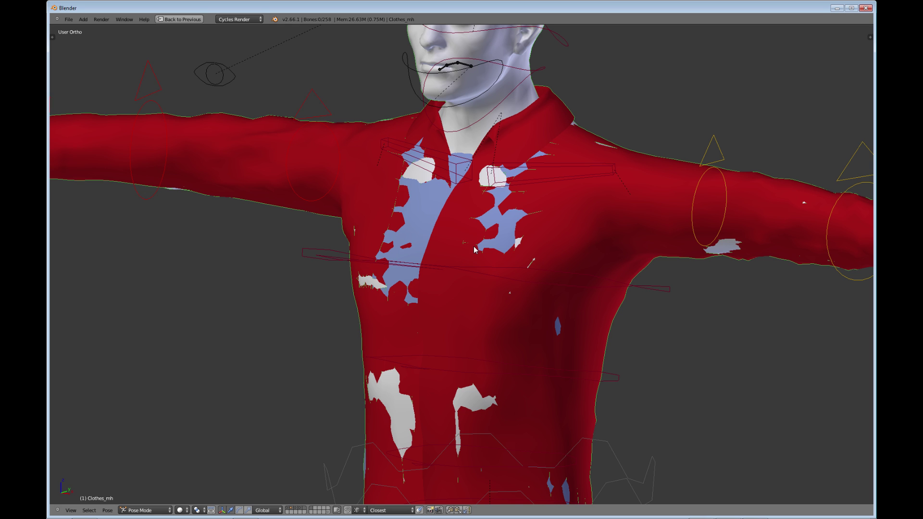
{"action": "scroll", "coordinate": [467, 239], "scroll_direction": "down", "scroll_amount": 1}
{"action": "scroll", "coordinate": [466, 236], "scroll_direction": "down", "scroll_amount": 5}
{"action": "middle_click_drag", "start_coordinate": [549, 241], "coordinate": [436, 241], "text": "shift"}
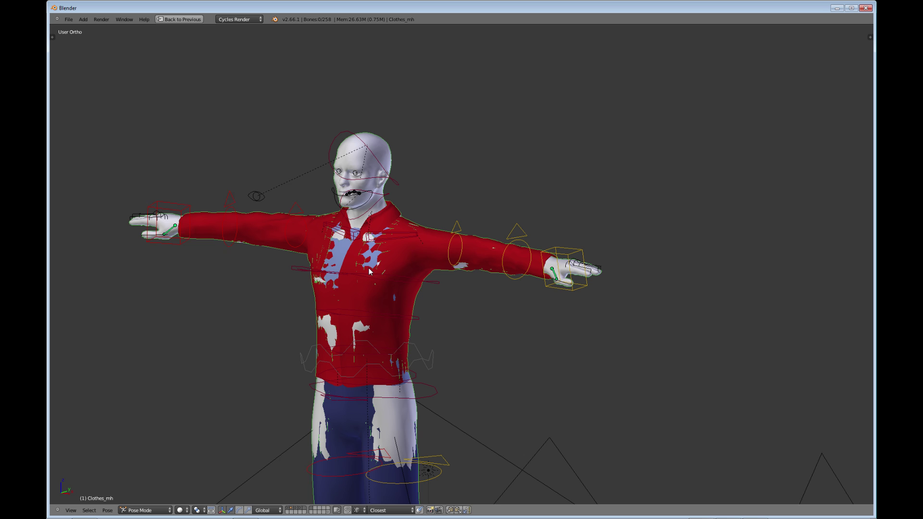
Put the red shirt mesh into Edit Mode with face selection and deselect all of its faces
{"action": "right_click", "coordinate": [438, 251]}
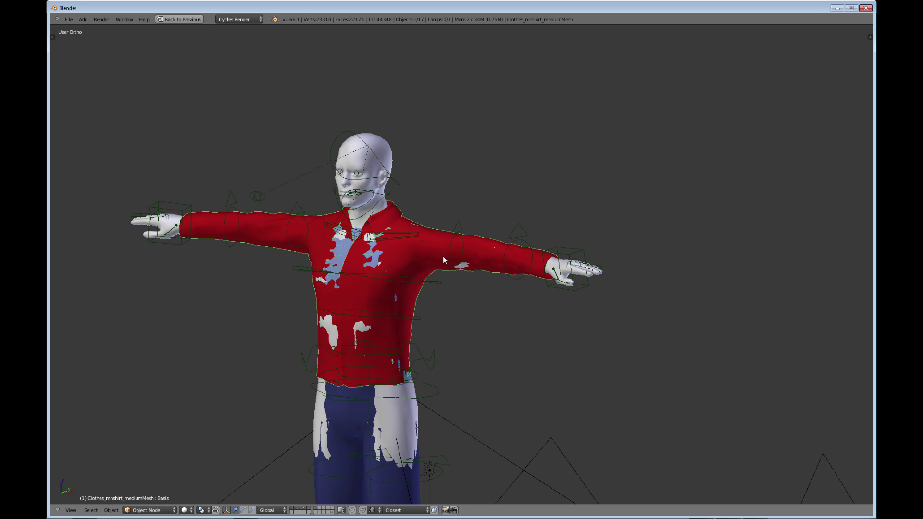
{"action": "key", "text": "Tab"}
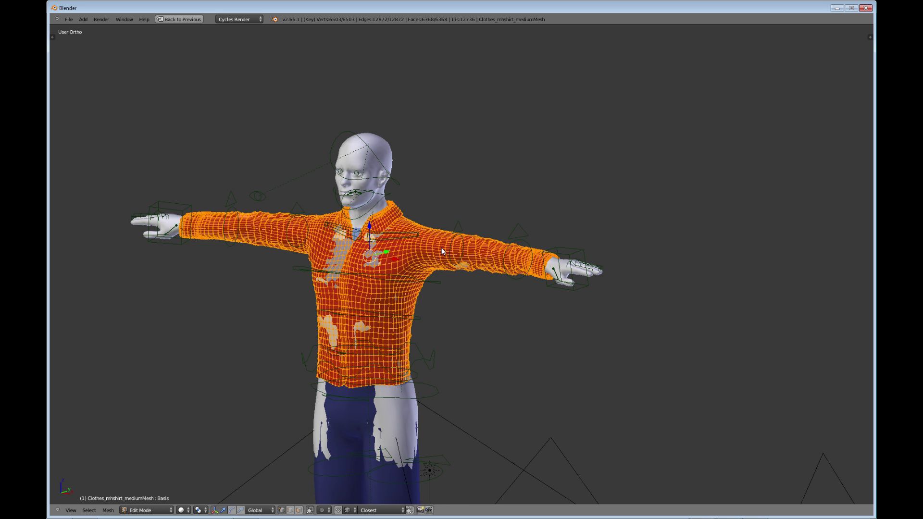
{"action": "middle_click_drag", "start_coordinate": [401, 304], "coordinate": [434, 255], "text": "shift"}
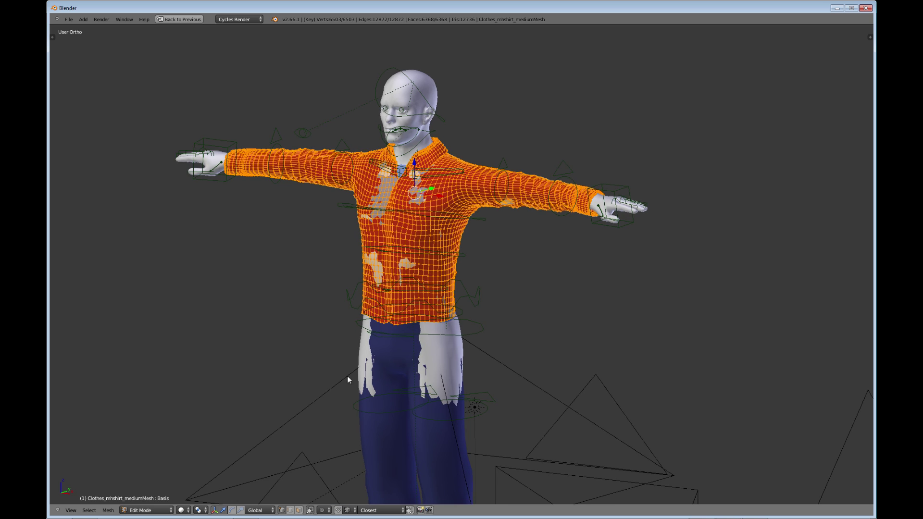
{"action": "left_click", "coordinate": [299, 510]}
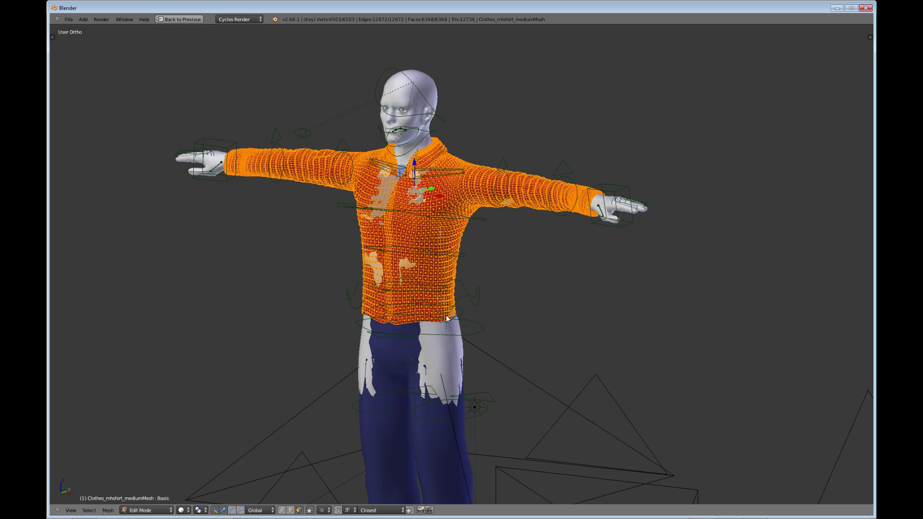
{"action": "scroll", "coordinate": [423, 343], "scroll_direction": "up", "scroll_amount": 3}
{"action": "scroll", "coordinate": [412, 285], "scroll_direction": "down", "scroll_amount": 3}
{"action": "middle_click_drag", "start_coordinate": [412, 285], "coordinate": [392, 331]}
{"action": "scroll", "coordinate": [392, 332], "scroll_direction": "up", "scroll_amount": 1}
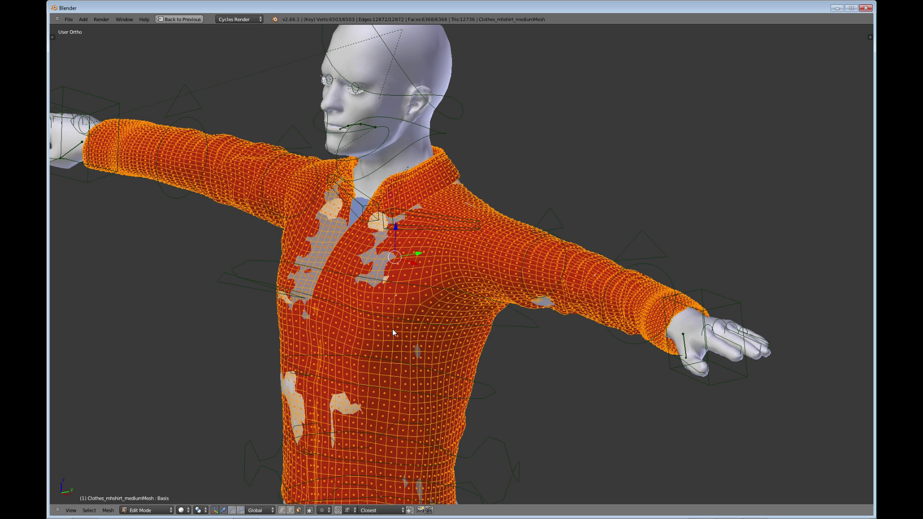
{"action": "key", "text": "a"}
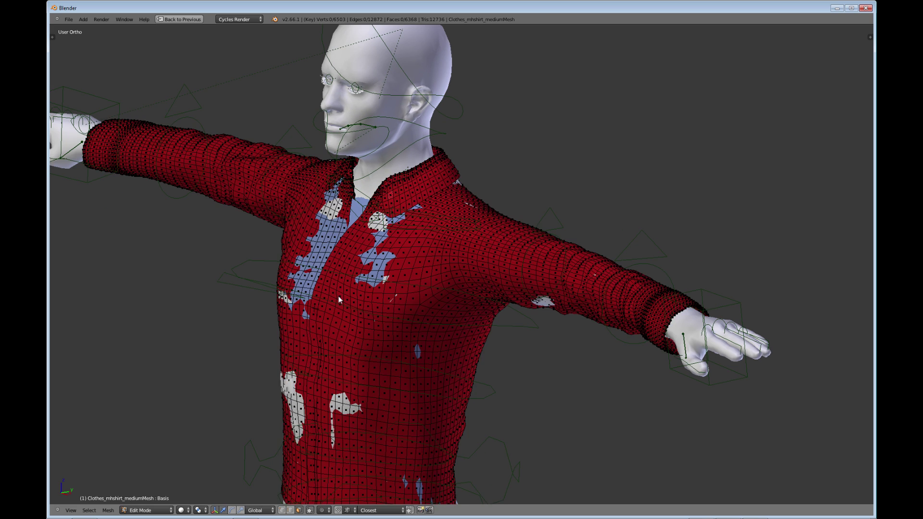
Move one shirt face in the large blue patch on the character's right chest about -0.03 along global Y
{"action": "scroll", "coordinate": [340, 292], "scroll_direction": "up", "scroll_amount": 1}
{"action": "middle_click_drag", "start_coordinate": [343, 288], "coordinate": [384, 292]}
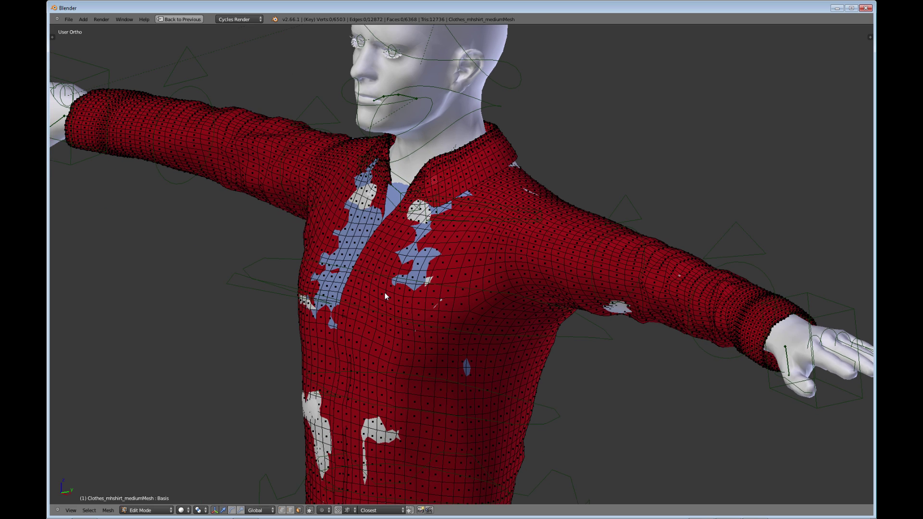
{"action": "right_click", "coordinate": [355, 246]}
{"action": "key", "text": "g"}
{"action": "key", "text": "y"}
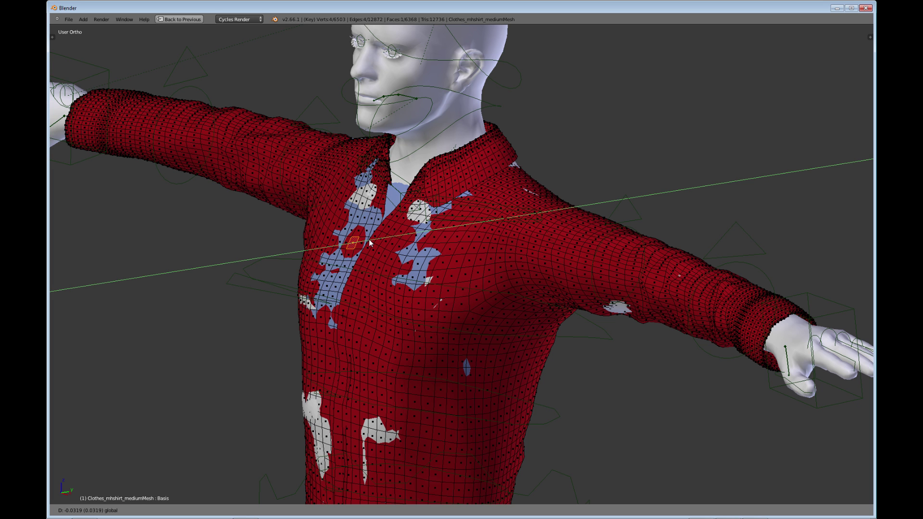
{"action": "left_click", "coordinate": [368, 238]}
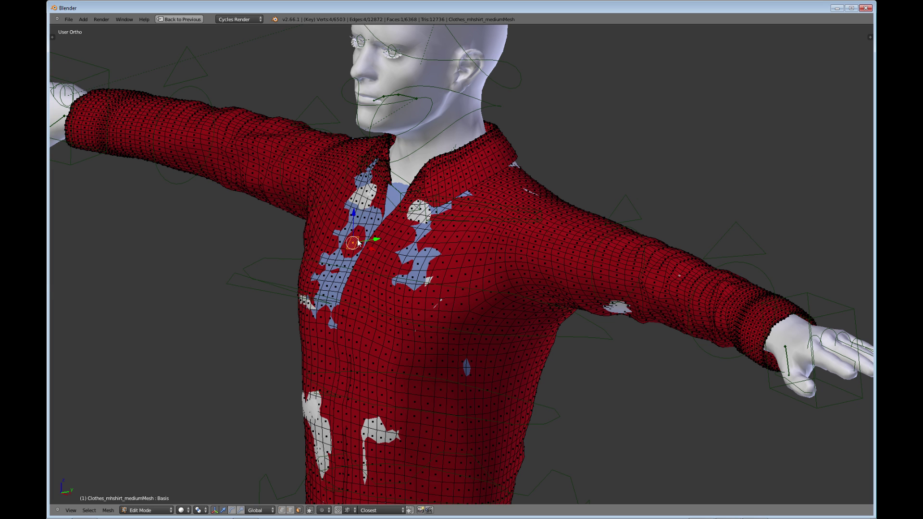
Enable proportional editing for the shirt mesh
{"action": "left_click", "coordinate": [324, 511]}
{"action": "key", "text": "ctrl+alt+e"}
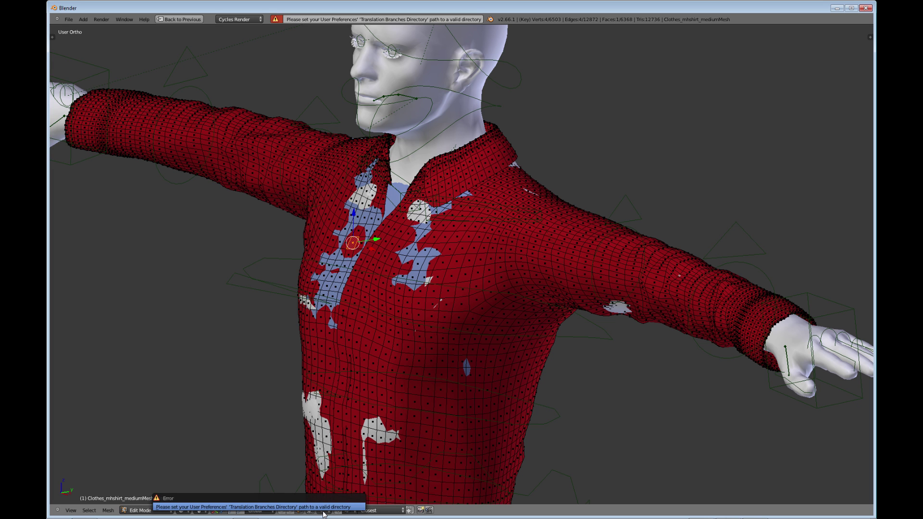
{"action": "left_click", "coordinate": [329, 511]}
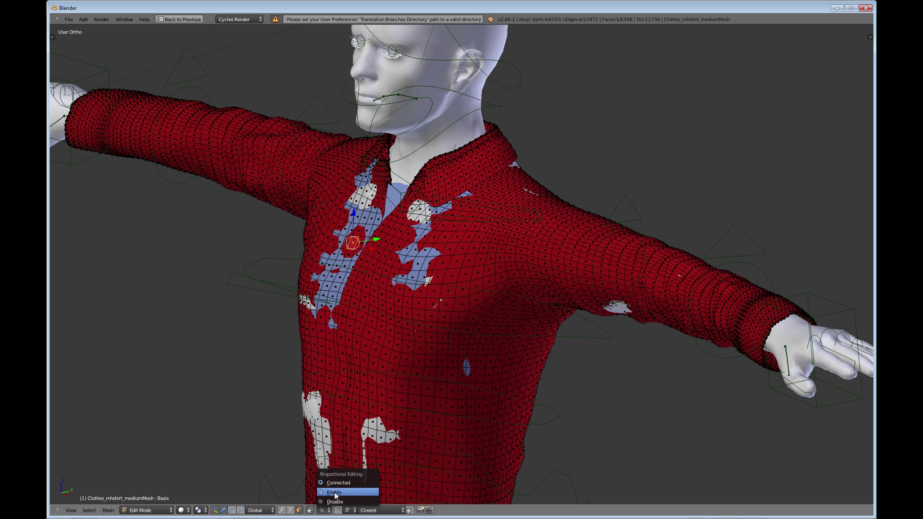
{"action": "left_click", "coordinate": [333, 492]}
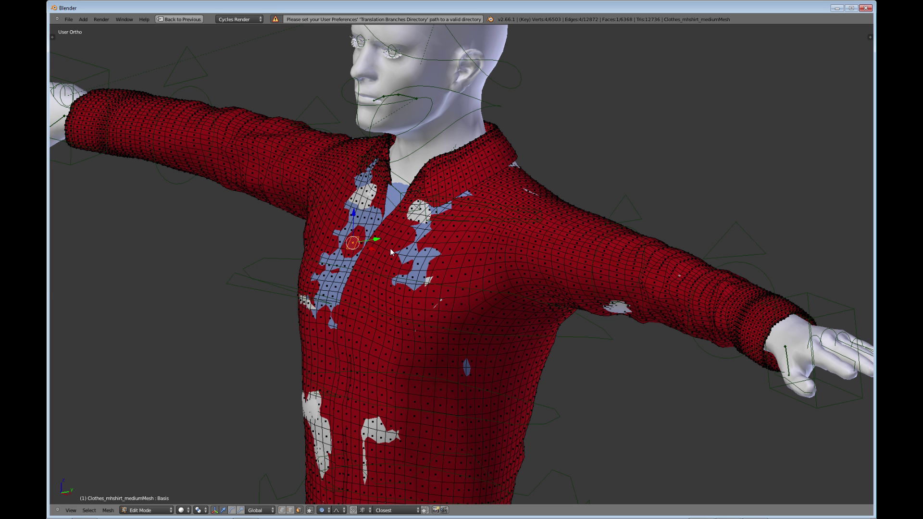
Pull the selected chest face further forward along global Y with smooth falloff, reducing the proportional size to 0.47
{"action": "left_click", "coordinate": [375, 239]}
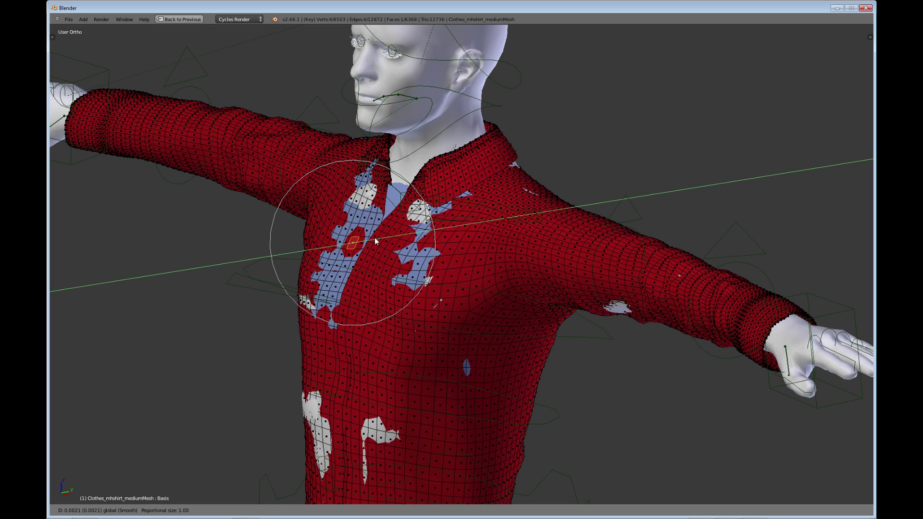
{"action": "left_click", "coordinate": [374, 237]}
{"action": "left_click", "coordinate": [376, 241]}
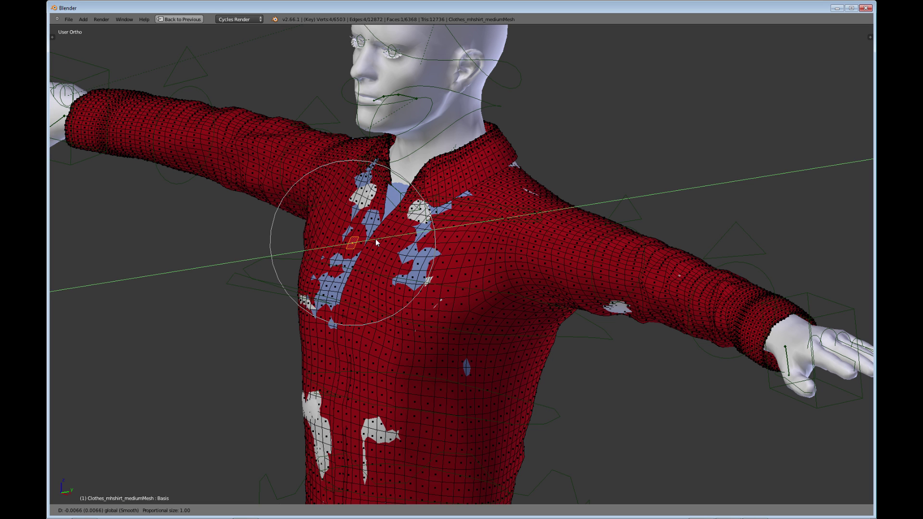
{"action": "scroll", "coordinate": [376, 238], "scroll_direction": "up", "scroll_amount": 9}
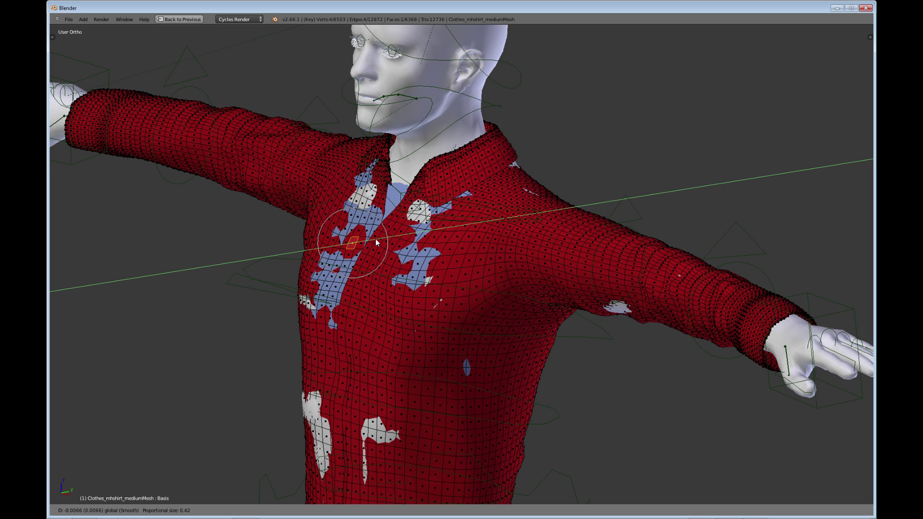
{"action": "scroll", "coordinate": [376, 239], "scroll_direction": "down", "scroll_amount": 1}
{"action": "left_click", "coordinate": [376, 238]}
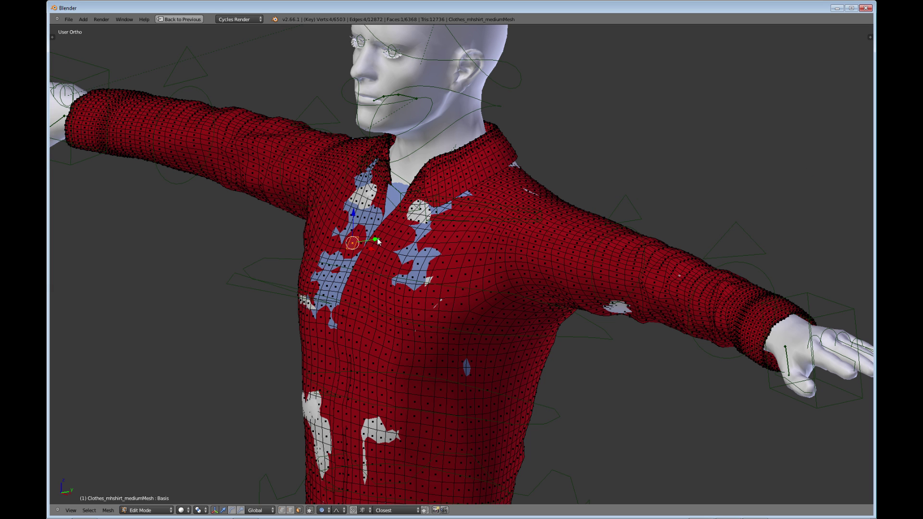
{"action": "left_click_drag", "start_coordinate": [375, 240], "coordinate": [374, 243]}
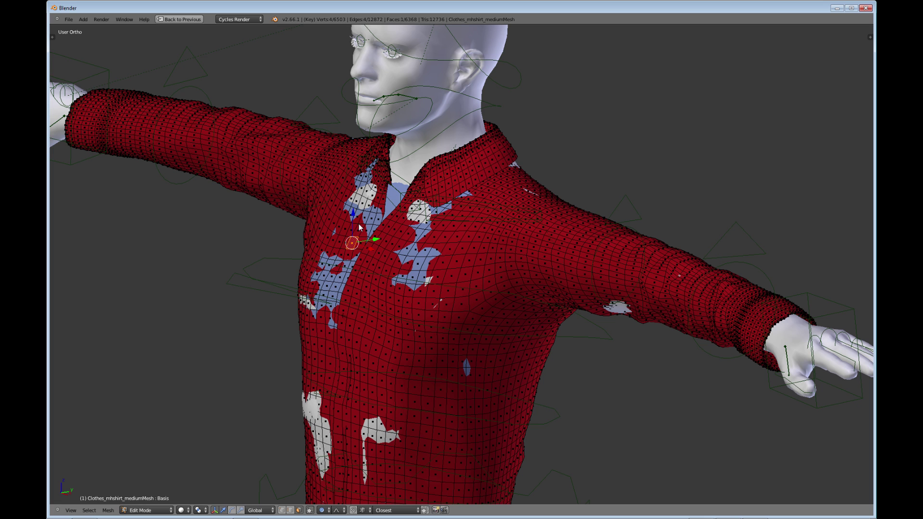
Move a face in the blue patch on the character's left chest about -0.014 along global Y with proportional falloff
{"action": "right_click", "coordinate": [419, 267]}
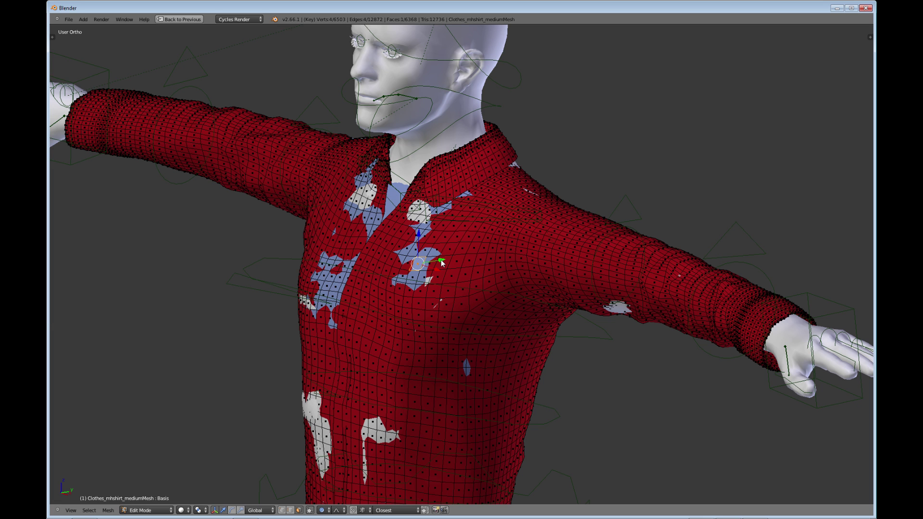
{"action": "key", "text": "g"}
{"action": "key", "text": "y"}
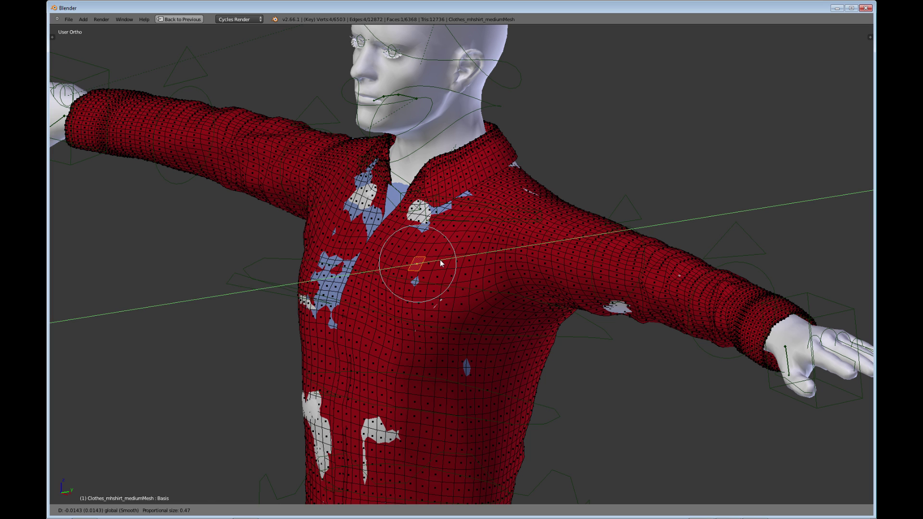
{"action": "left_click", "coordinate": [440, 259]}
Move two faces in the blue patch on the character's right chest forward along global Y with smooth falloff
{"action": "right_click", "coordinate": [330, 290]}
{"action": "key", "text": "g"}
{"action": "key", "text": "y"}
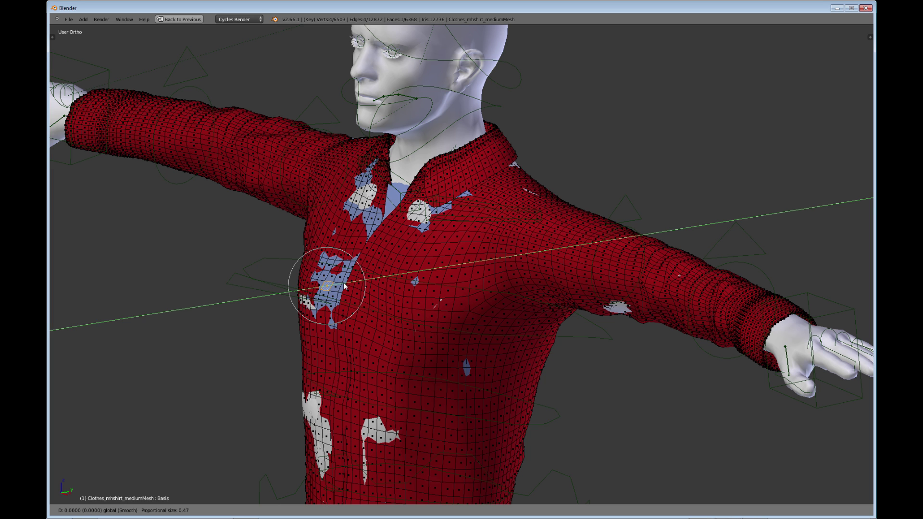
{"action": "left_click", "coordinate": [351, 263]}
{"action": "right_click", "coordinate": [352, 263]}
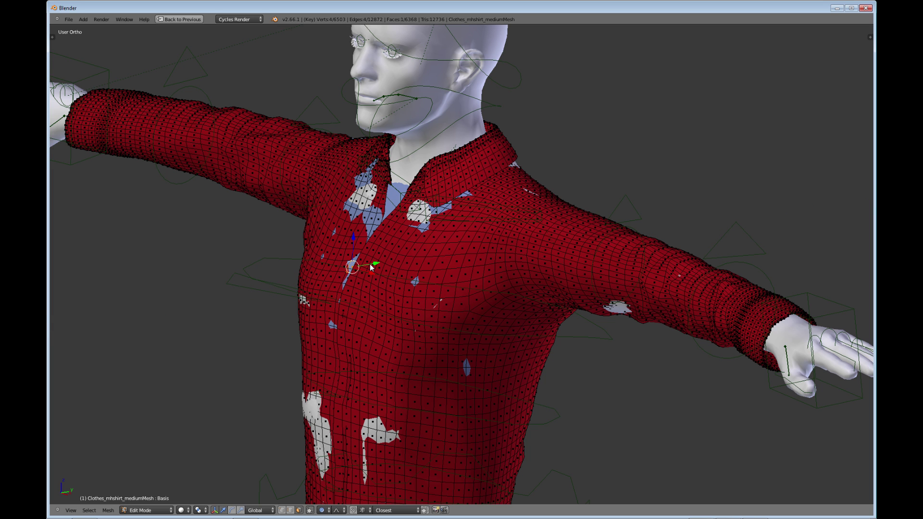
Move two faces in the patches beside the right side of the shirt collar forward along global Y with smooth falloff
{"action": "right_click", "coordinate": [373, 220]}
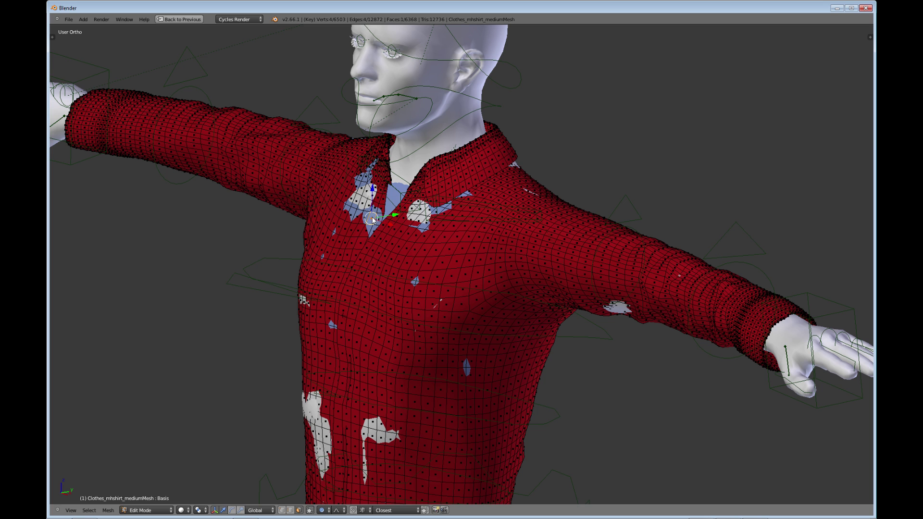
{"action": "key", "text": "g"}
{"action": "key", "text": "y"}
{"action": "left_click", "coordinate": [388, 215]}
{"action": "right_click", "coordinate": [362, 193]}
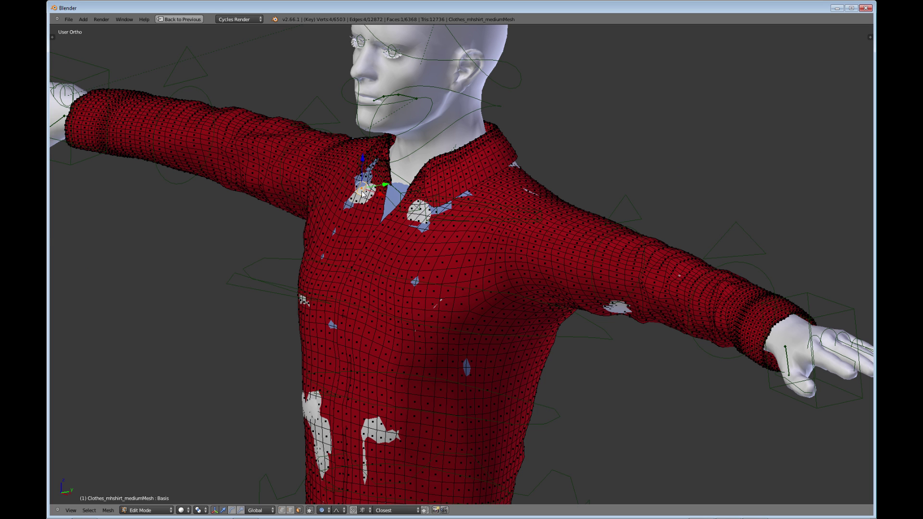
{"action": "key", "text": "g"}
{"action": "key", "text": "y"}
{"action": "left_click", "coordinate": [382, 187]}
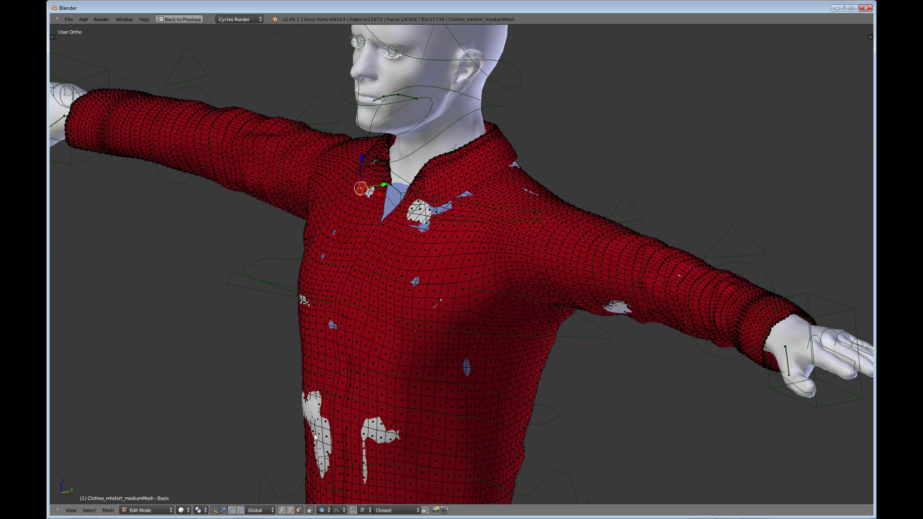
Move a face in the white patch on the right side of the belly about -0.013 along global Y with proportional falloff
{"action": "right_click", "coordinate": [319, 434]}
{"action": "key", "text": "g"}
{"action": "key", "text": "y"}
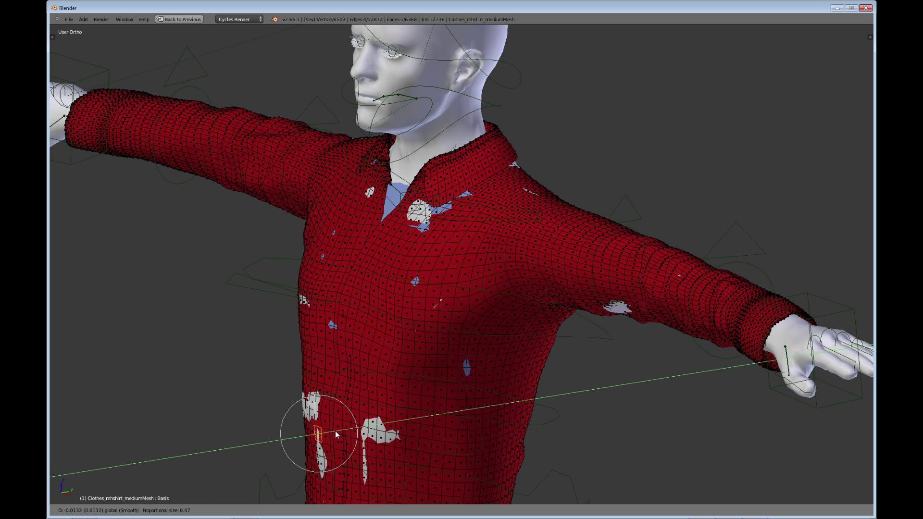
{"action": "left_click", "coordinate": [336, 435]}
Pull the shirt face at the blue patch on the character's right side above the hem outward with proportional falloff
{"action": "middle_click_drag", "start_coordinate": [368, 474], "coordinate": [368, 351], "text": "shift"}
{"action": "scroll", "coordinate": [423, 302], "scroll_direction": "up", "scroll_amount": 1}
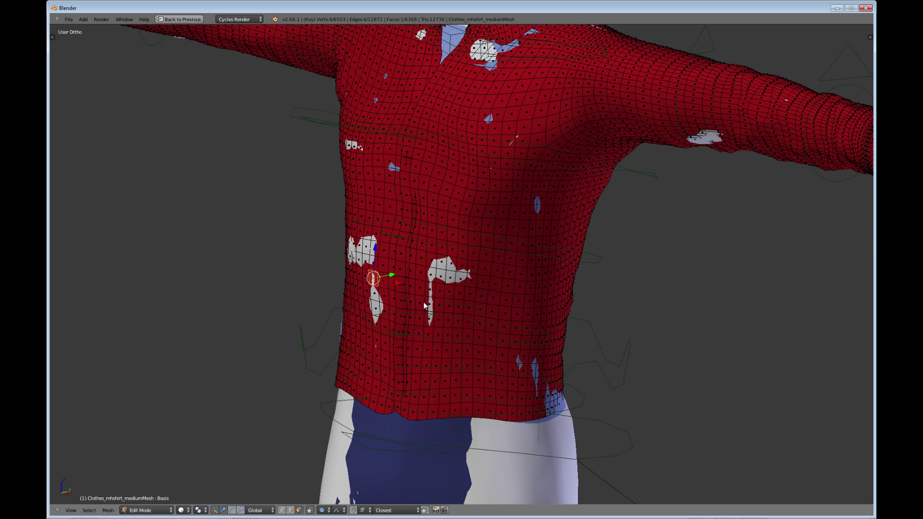
{"action": "middle_click_drag", "start_coordinate": [423, 302], "coordinate": [483, 297], "text": "shift"}
{"action": "scroll", "coordinate": [511, 376], "scroll_direction": "up", "scroll_amount": 1}
{"action": "middle_click_drag", "start_coordinate": [411, 344], "coordinate": [426, 371], "text": "shift"}
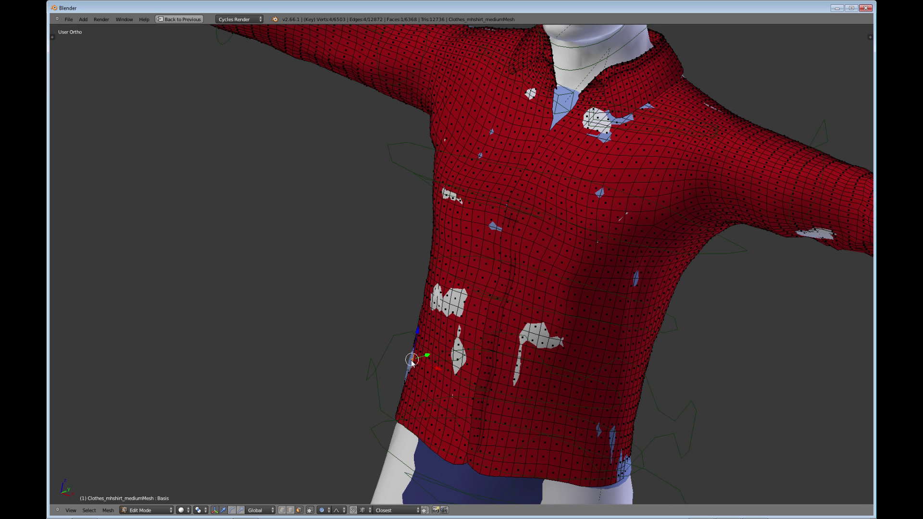
{"action": "left_click_drag", "start_coordinate": [426, 357], "coordinate": [427, 361]}
{"action": "middle_click_drag", "start_coordinate": [427, 361], "coordinate": [494, 382]}
{"action": "left_click_drag", "start_coordinate": [483, 365], "coordinate": [481, 365]}
Pull the shirt face in the white patch at the character's right waist outward with proportional falloff
{"action": "middle_click_drag", "start_coordinate": [482, 365], "coordinate": [455, 394]}
{"action": "right_click", "coordinate": [454, 394]}
{"action": "left_click_drag", "start_coordinate": [469, 390], "coordinate": [468, 389]}
{"action": "middle_click_drag", "start_coordinate": [539, 373], "coordinate": [428, 313]}
{"action": "left_click", "coordinate": [439, 310]}
{"action": "key", "text": "shift+s"}
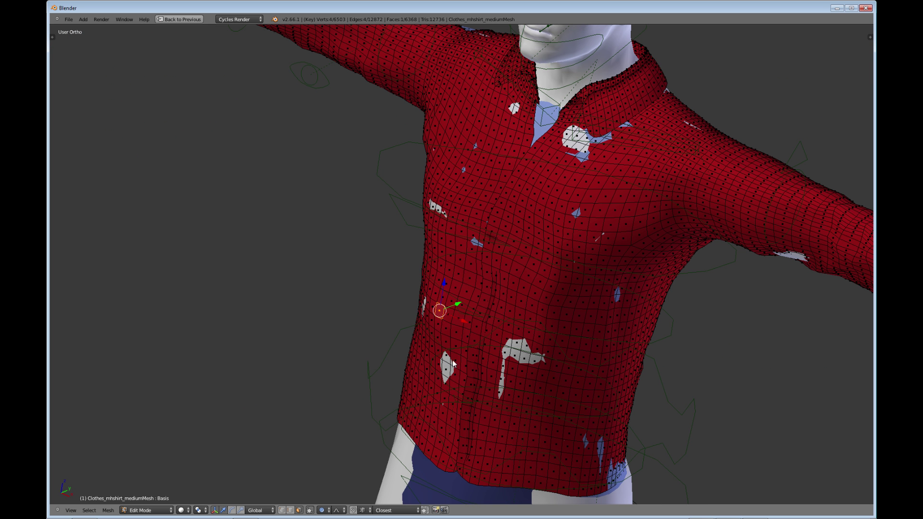
Pull the face in the narrow white patch on the right lower belly outward with proportional falloff
{"action": "left_click", "coordinate": [446, 368]}
{"action": "key", "text": "shift+s"}
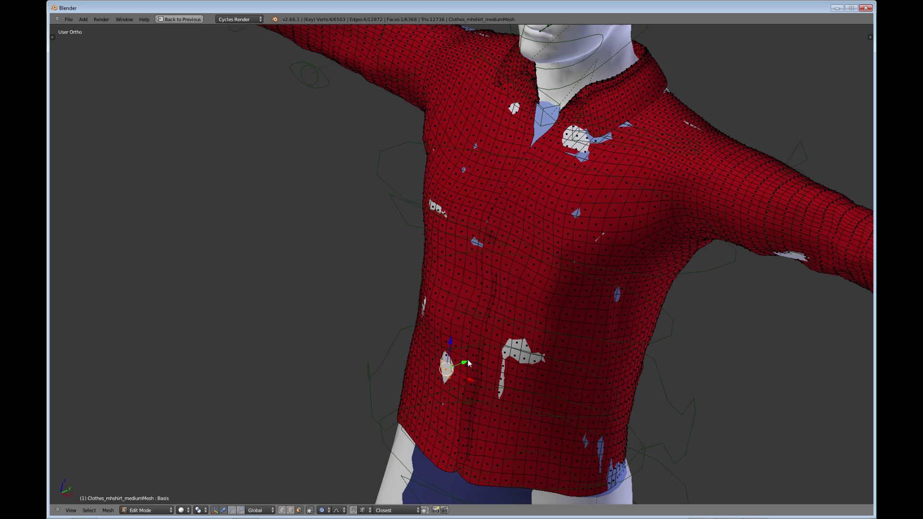
{"action": "key", "text": "s"}
{"action": "key", "text": "y"}
{"action": "key", "text": "0"}
{"action": "key", "text": "Return"}
Move a face in the white patch on the left side of the belly about -0.024 along global Y with smooth falloff
{"action": "middle_click_drag", "start_coordinate": [553, 344], "coordinate": [483, 372]}
{"action": "key", "text": "g"}
{"action": "key", "text": "y"}
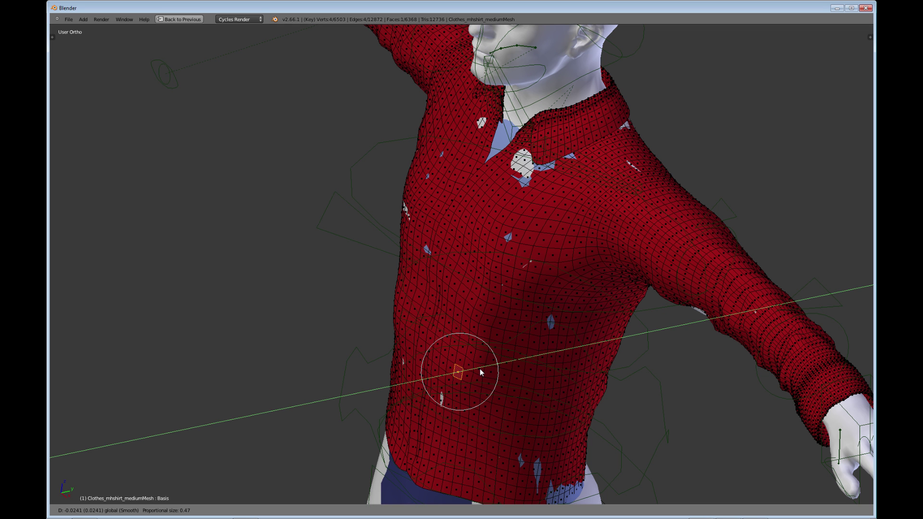
{"action": "left_click", "coordinate": [480, 368]}
Move a shirt face beside the small blue patch on the middle of the back about 0.006 along global Y
{"action": "middle_click_drag", "start_coordinate": [510, 273], "coordinate": [403, 205]}
{"action": "left_click_drag", "start_coordinate": [463, 195], "coordinate": [463, 208]}
{"action": "key", "text": "g"}
{"action": "key", "text": "y"}
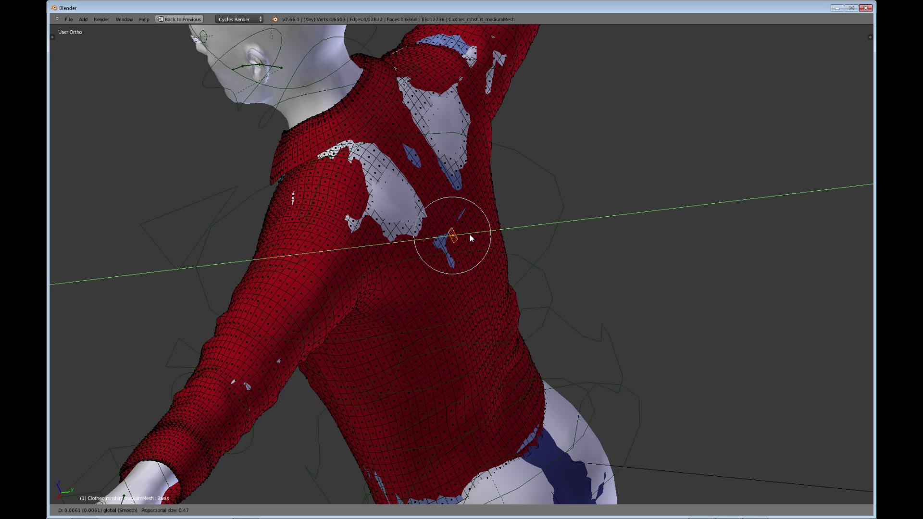
{"action": "left_click", "coordinate": [470, 234]}
Pull two faces in the large patch over the right shoulder blade backward along global Y, the first about 0.03
{"action": "right_click", "coordinate": [446, 127]}
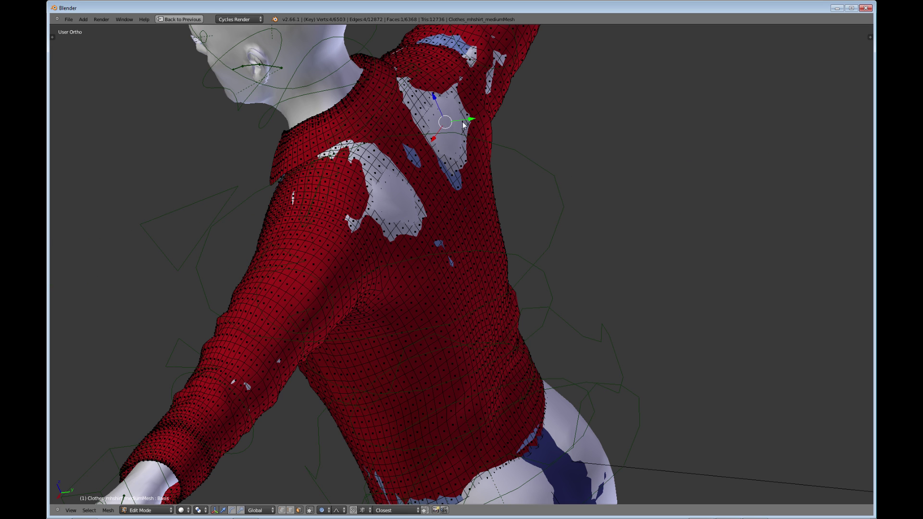
{"action": "key", "text": "g"}
{"action": "key", "text": "y"}
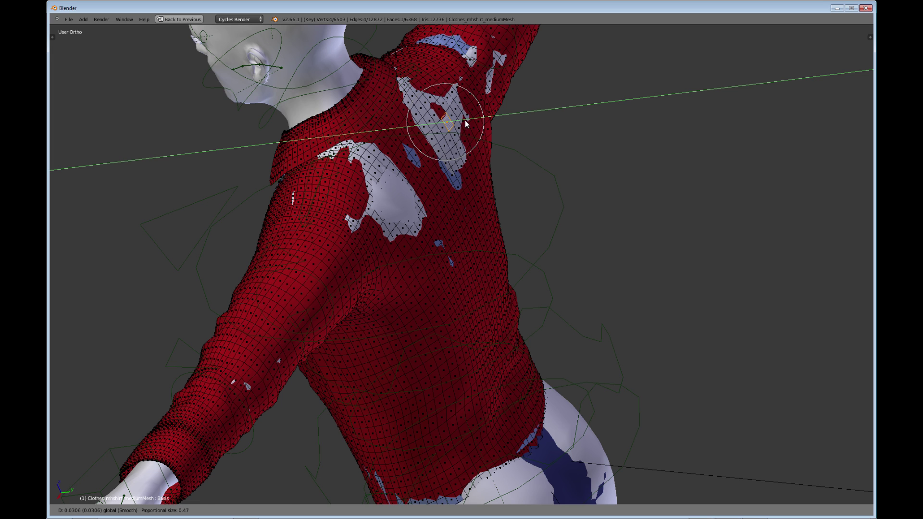
{"action": "left_click", "coordinate": [465, 120]}
{"action": "key", "text": "g"}
{"action": "key", "text": "y"}
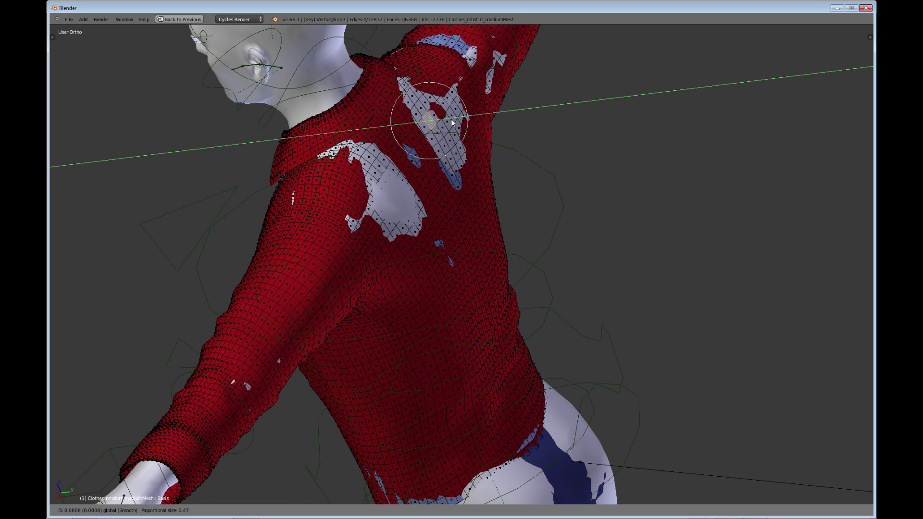
{"action": "left_click", "coordinate": [374, 201]}
Pull three faces across the large patch over the left shoulder blade backward along global Y, the lowest about 0.038
{"action": "right_click", "coordinate": [396, 192]}
{"action": "key", "text": "g"}
{"action": "key", "text": "y"}
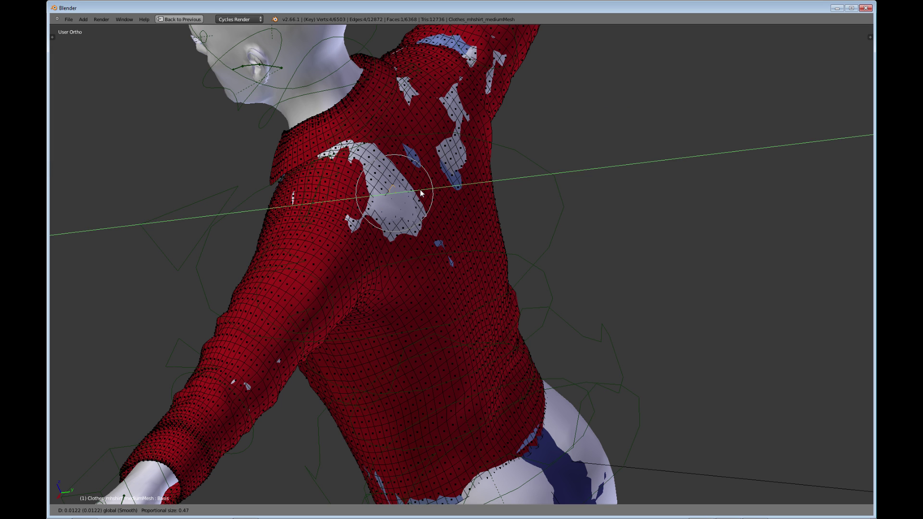
{"action": "left_click", "coordinate": [420, 189]}
{"action": "key", "text": "g"}
{"action": "key", "text": "y"}
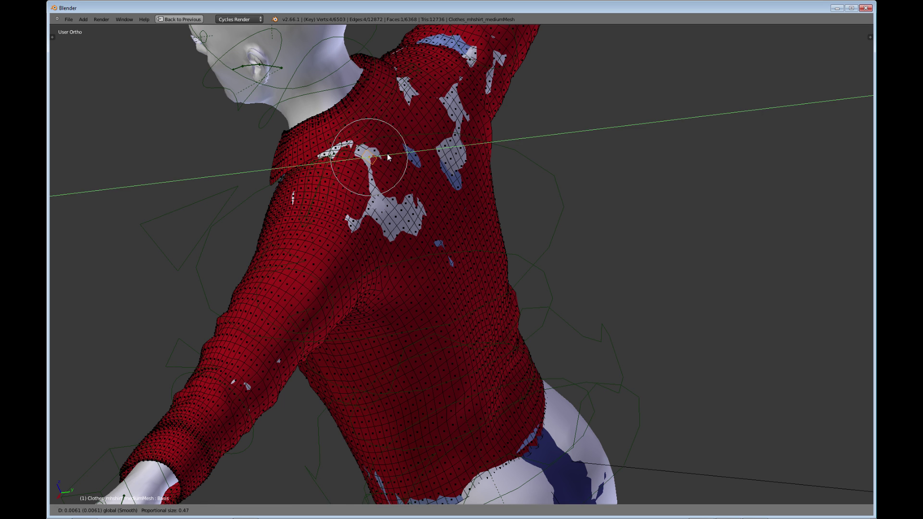
{"action": "left_click", "coordinate": [387, 153]}
{"action": "key", "text": "g"}
{"action": "key", "text": "y"}
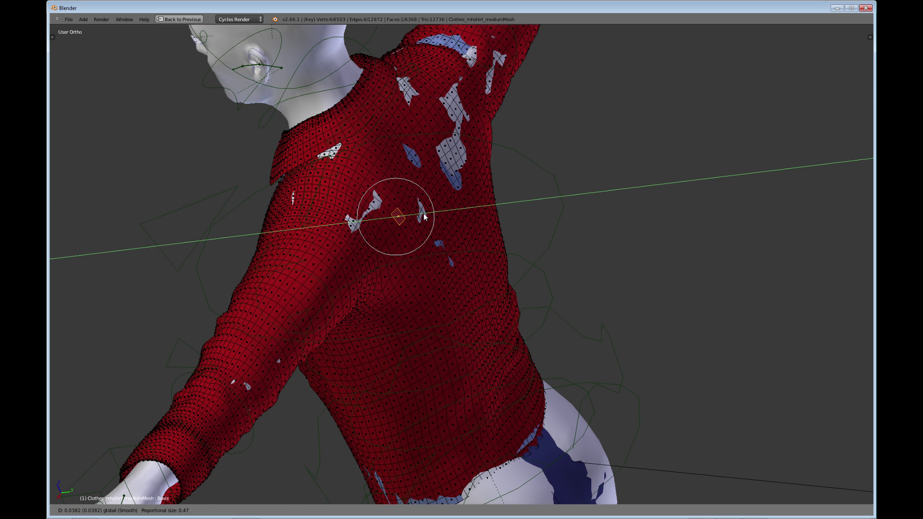
{"action": "left_click", "coordinate": [423, 214]}
Pull a face in each of the two remaining white patches over the right shoulder blade backward along global Y
{"action": "right_click", "coordinate": [469, 154]}
{"action": "key", "text": "g"}
{"action": "key", "text": "y"}
{"action": "left_click", "coordinate": [463, 116]}
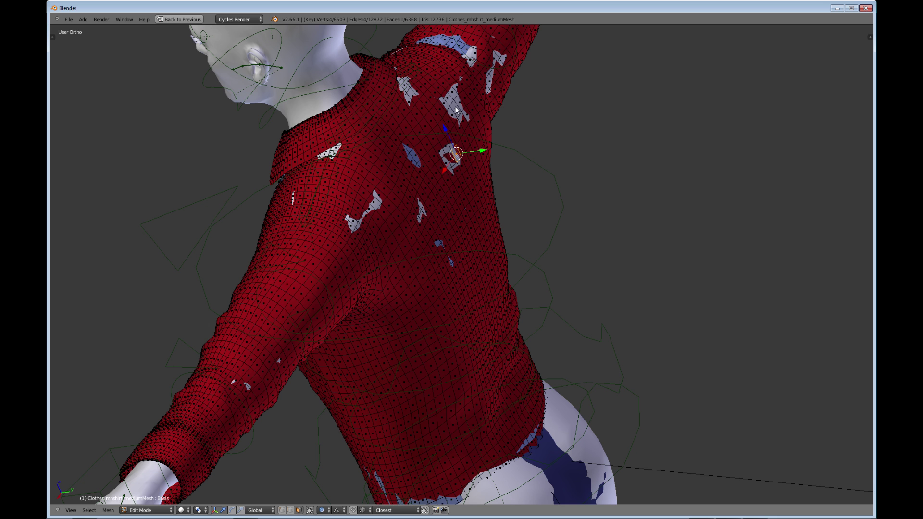
{"action": "right_click", "coordinate": [456, 110]}
{"action": "key", "text": "g"}
{"action": "key", "text": "y"}
{"action": "left_click", "coordinate": [474, 109]}
{"action": "scroll", "coordinate": [438, 212], "scroll_direction": "down", "scroll_amount": 5}
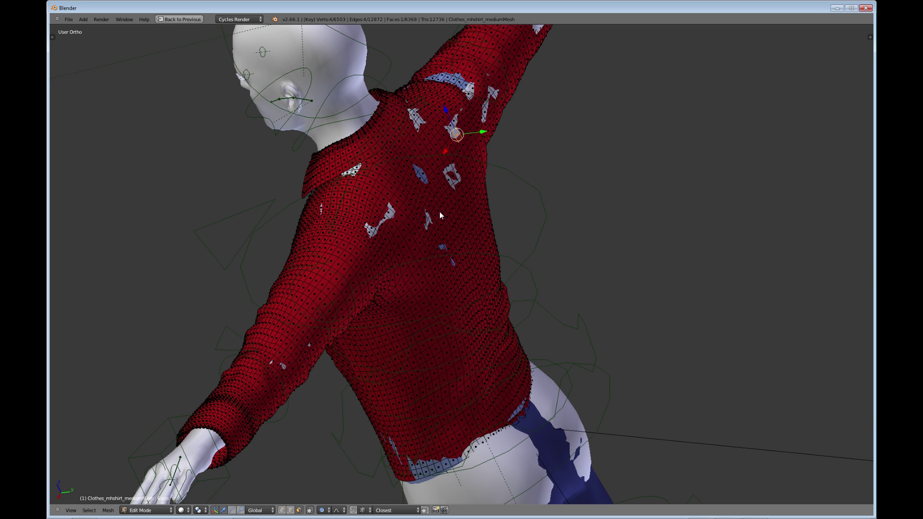
Leave the shirt's mesh editing and open the jeans mesh for editing
{"action": "key", "text": "Tab"}
{"action": "middle_click_drag", "start_coordinate": [434, 292], "coordinate": [402, 78], "text": "shift"}
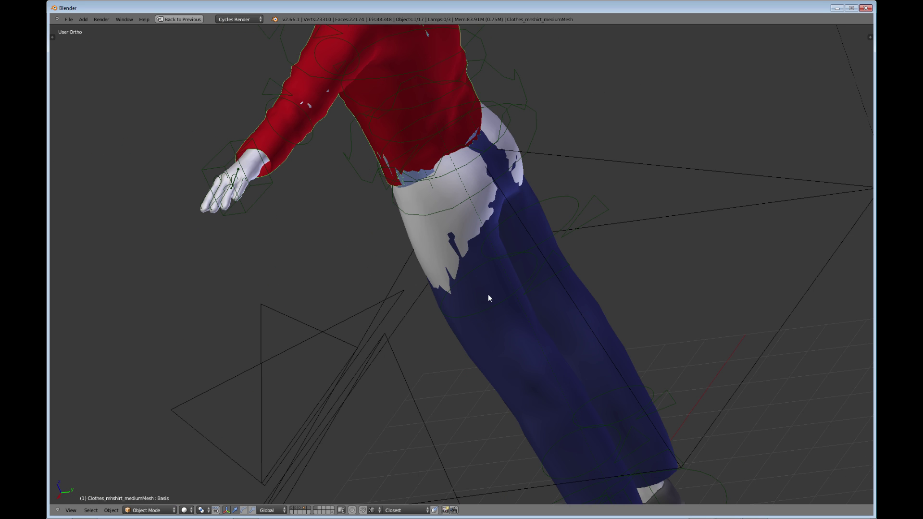
{"action": "middle_click_drag", "start_coordinate": [482, 298], "coordinate": [390, 301]}
{"action": "right_click", "coordinate": [466, 254]}
{"action": "key", "text": "Tab"}
Move a jeans face in the white patch on the character's left hip along global Y and along global X
{"action": "right_click", "coordinate": [438, 268]}
{"action": "key", "text": "g"}
{"action": "key", "text": "y"}
{"action": "left_click", "coordinate": [445, 293]}
{"action": "key", "text": "g"}
{"action": "key", "text": "x"}
{"action": "left_click", "coordinate": [483, 274]}
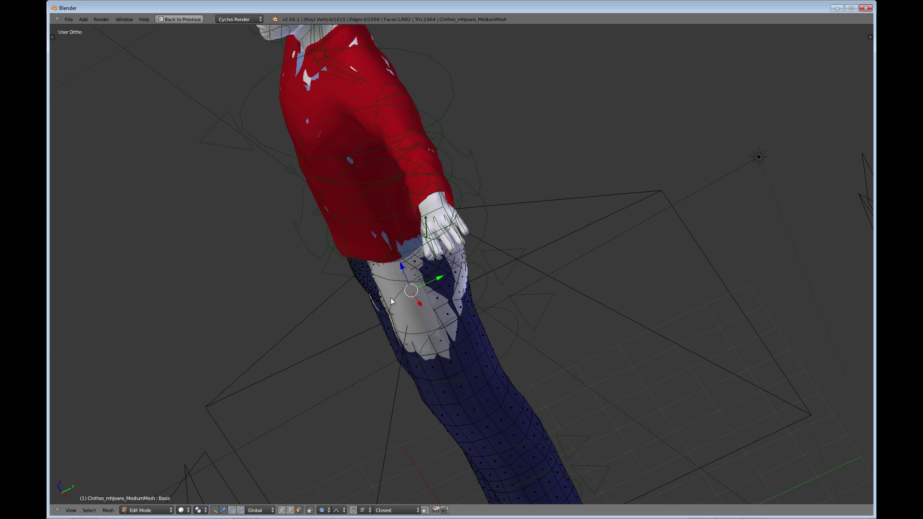
Move the left hip face of the jeans about -0.004 along global Y with proportional falloff
{"action": "key", "text": "g"}
{"action": "key", "text": "y"}
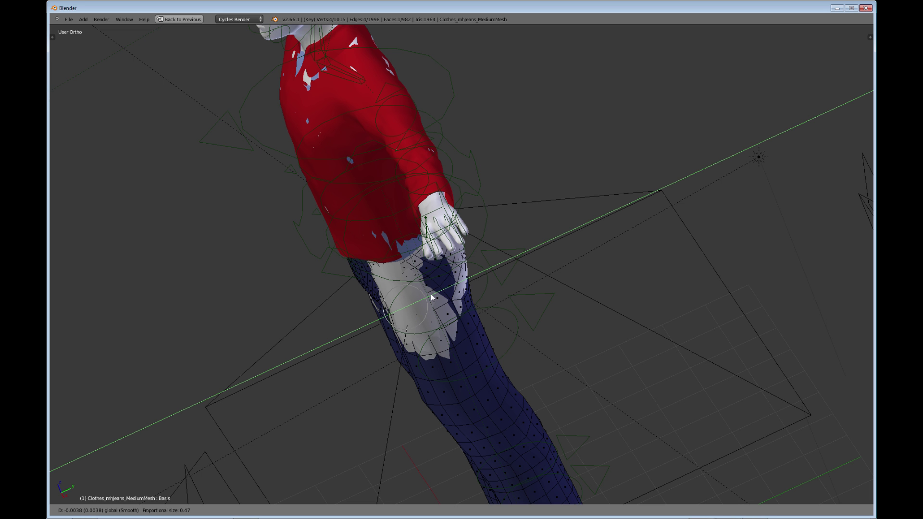
{"action": "left_click", "coordinate": [428, 298]}
{"action": "middle_click_drag", "start_coordinate": [429, 298], "coordinate": [461, 301]}
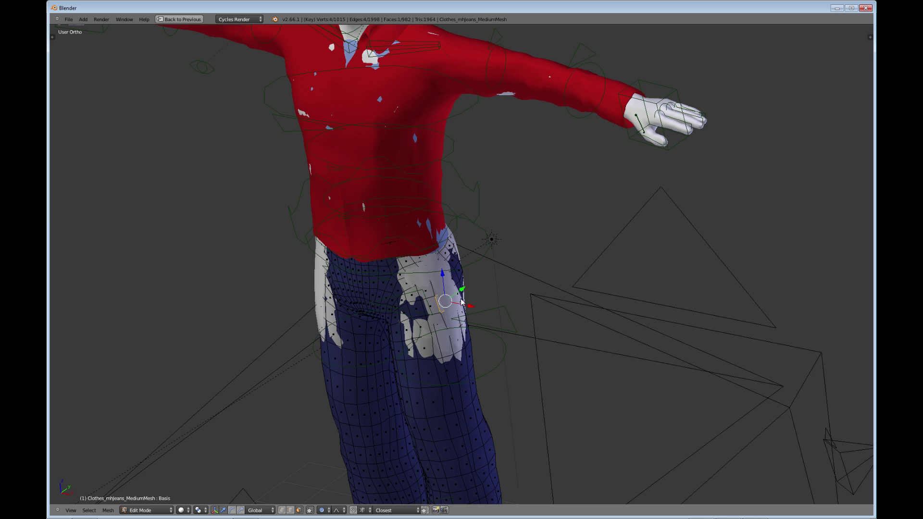
Move the left hip face and another face near the left waistband of the jeans along global X
{"action": "key", "text": "g"}
{"action": "key", "text": "x"}
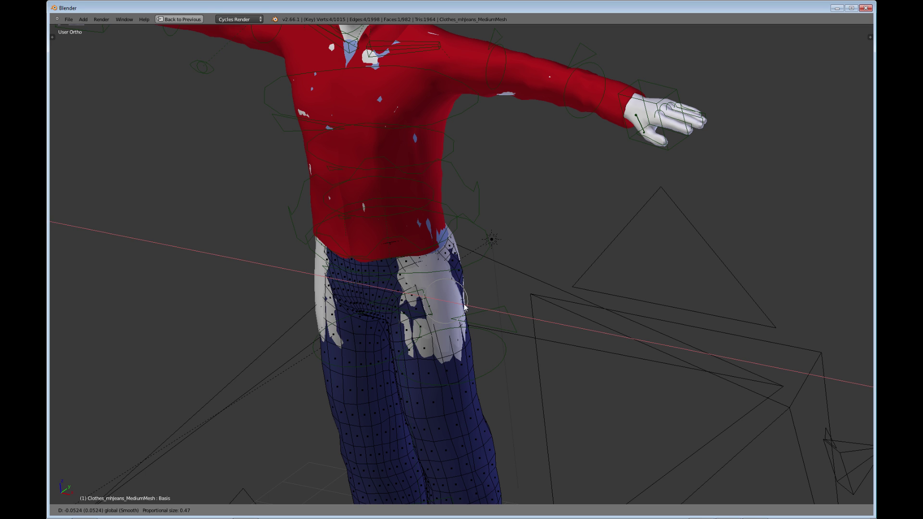
{"action": "left_click", "coordinate": [464, 307]}
{"action": "right_click", "coordinate": [435, 252]}
{"action": "key", "text": "g"}
{"action": "key", "text": "x"}
{"action": "left_click", "coordinate": [450, 274]}
Move two jeans faces in the white patch on the character's right hip outward along global X with smooth falloff
{"action": "middle_click_drag", "start_coordinate": [332, 274], "coordinate": [509, 319]}
{"action": "right_click", "coordinate": [467, 283]}
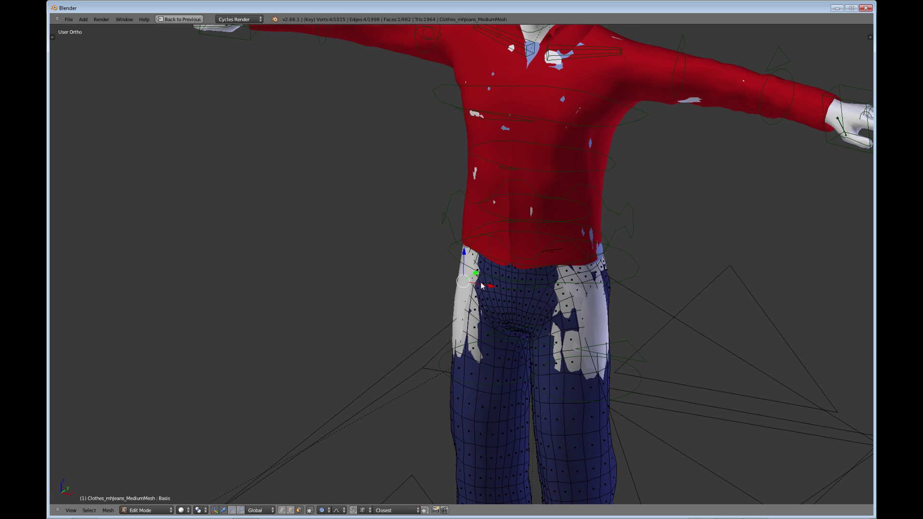
{"action": "key", "text": "g"}
{"action": "key", "text": "x"}
{"action": "left_click", "coordinate": [469, 288]}
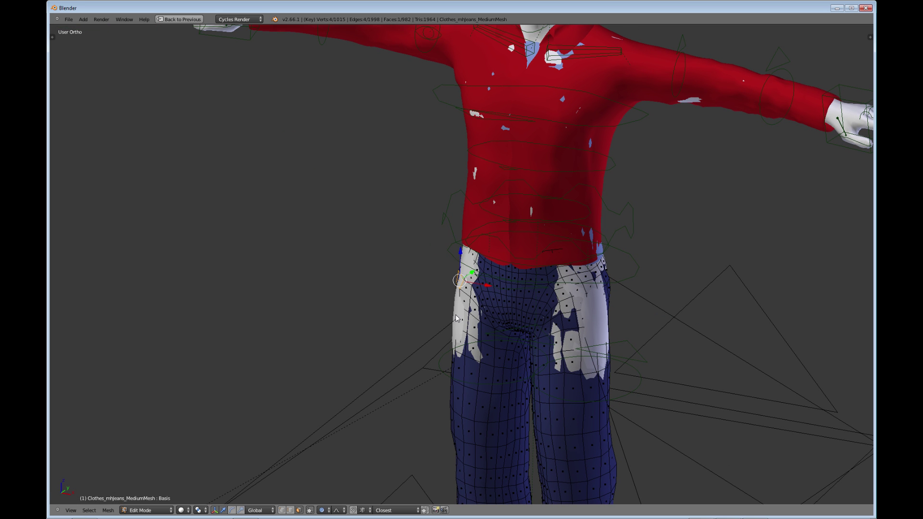
{"action": "right_click", "coordinate": [457, 315]}
{"action": "key", "text": "g"}
{"action": "key", "text": "x"}
{"action": "left_click", "coordinate": [451, 312]}
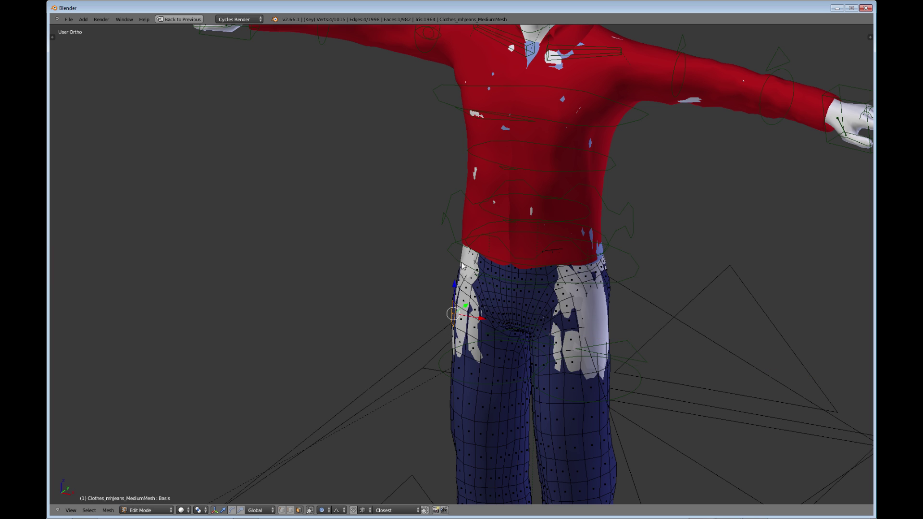
Move the jeans face just below the shirt hem on the right hip outward along global X
{"action": "right_click", "coordinate": [463, 263]}
{"action": "key", "text": "g"}
{"action": "key", "text": "x"}
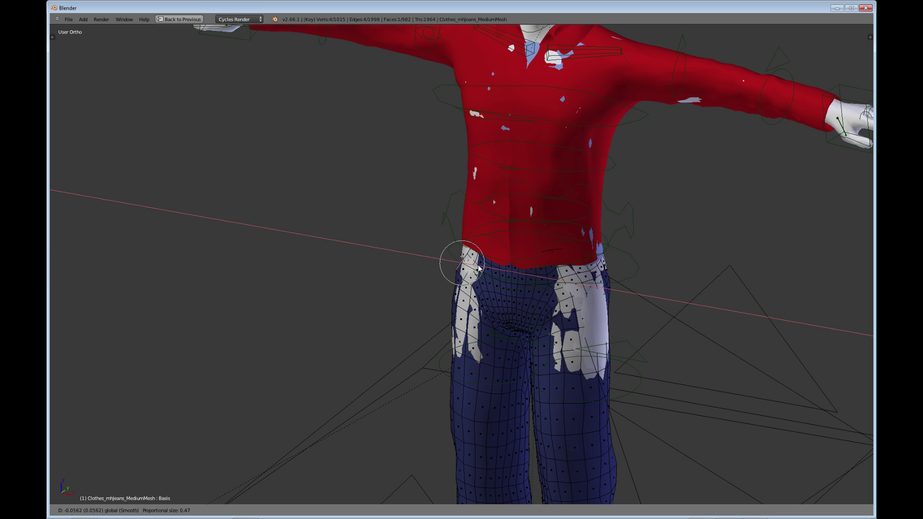
{"action": "left_click", "coordinate": [459, 263]}
Move one jeans face on the front of the right hip and one on the right upper thigh forward along global Y
{"action": "middle_click_drag", "start_coordinate": [523, 301], "coordinate": [467, 307]}
{"action": "right_click", "coordinate": [467, 306]}
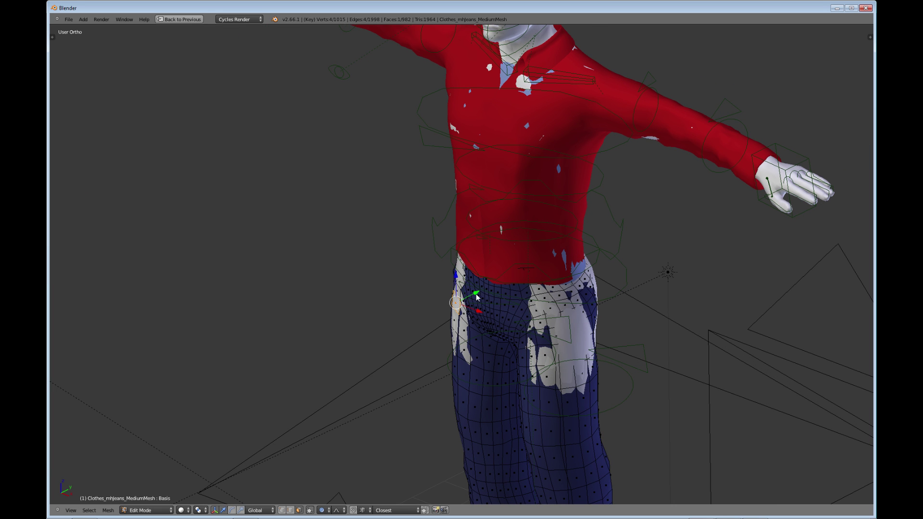
{"action": "key", "text": "g"}
{"action": "key", "text": "y"}
{"action": "left_click", "coordinate": [476, 297]}
{"action": "right_click", "coordinate": [476, 345]}
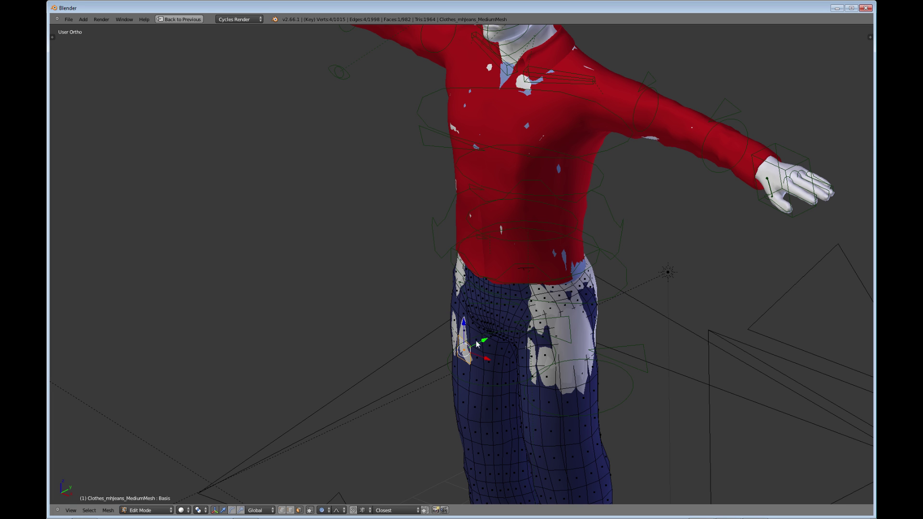
{"action": "key", "text": "g"}
{"action": "key", "text": "y"}
{"action": "left_click", "coordinate": [478, 346]}
Leave the jeans' mesh editing and reopen the shirt mesh for editing
{"action": "scroll", "coordinate": [564, 345], "scroll_direction": "down", "scroll_amount": 4}
{"action": "middle_click_drag", "start_coordinate": [563, 345], "coordinate": [555, 316]}
{"action": "middle_click_drag", "start_coordinate": [478, 300], "coordinate": [544, 298]}
{"action": "key", "text": "Tab"}
{"action": "middle_click_drag", "start_coordinate": [445, 296], "coordinate": [416, 300]}
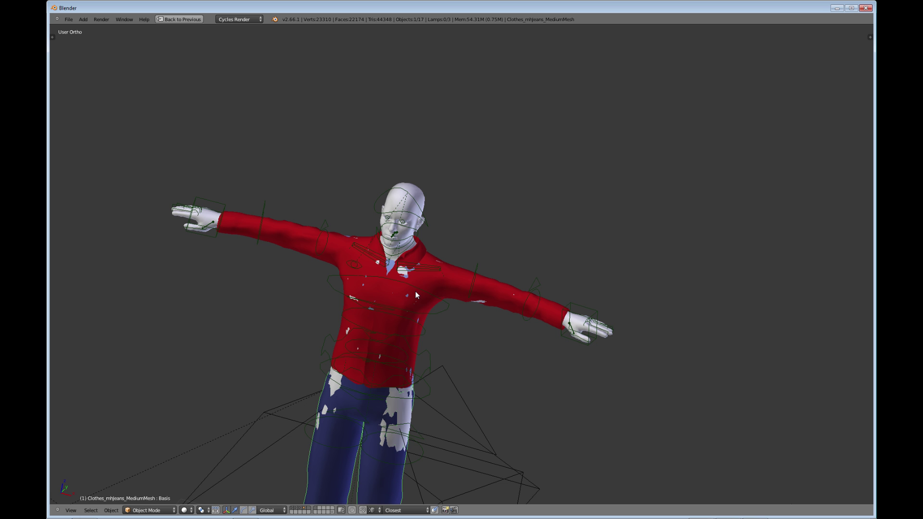
{"action": "middle_click_drag", "start_coordinate": [503, 312], "coordinate": [407, 269]}
{"action": "middle_click_drag", "start_coordinate": [445, 232], "coordinate": [443, 307], "text": "shift"}
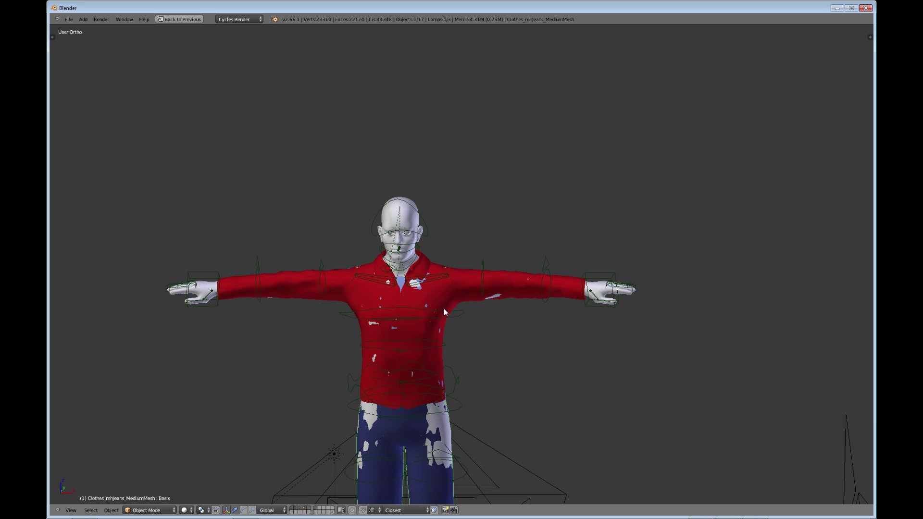
{"action": "right_click", "coordinate": [505, 281]}
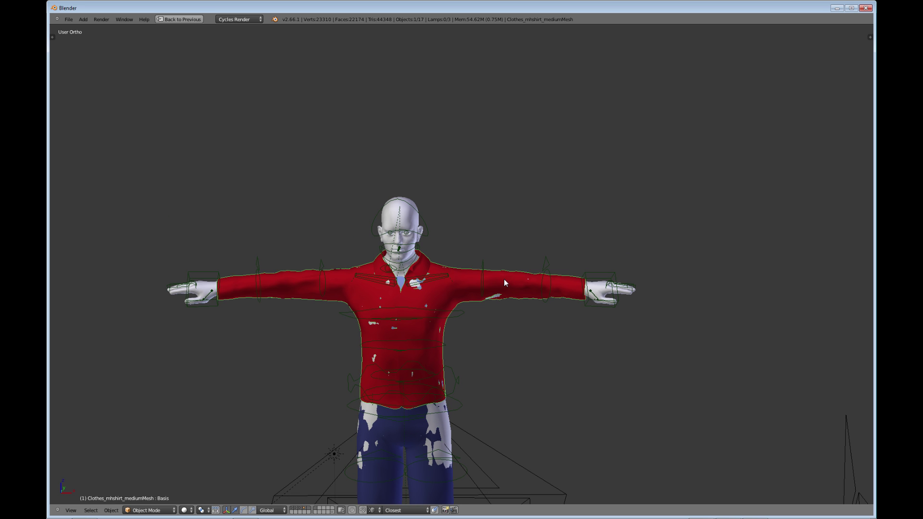
{"action": "key", "text": "Tab"}
{"action": "middle_click_drag", "start_coordinate": [388, 336], "coordinate": [409, 323]}
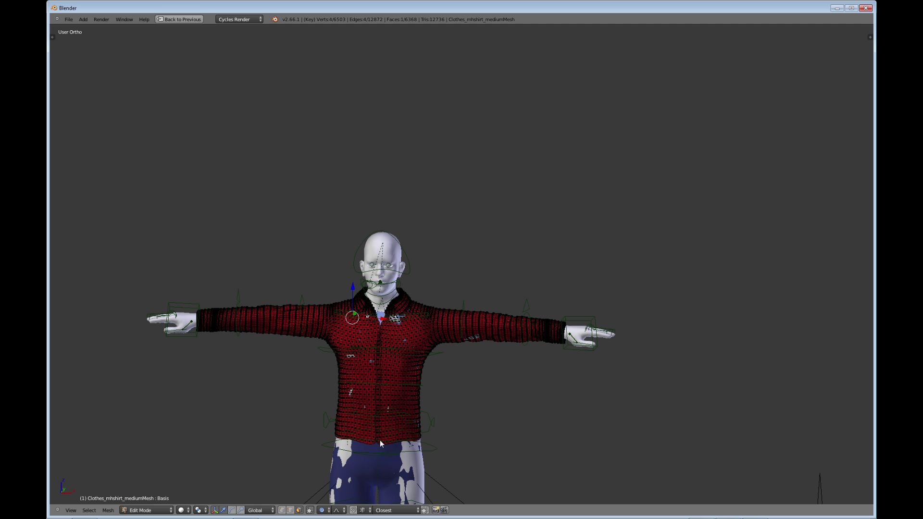
Delete the shirt's sleeve faces on the character's left arm from mid upper arm to cuff, including hidden ones, and leave mesh editing
{"action": "left_click", "coordinate": [310, 510]}
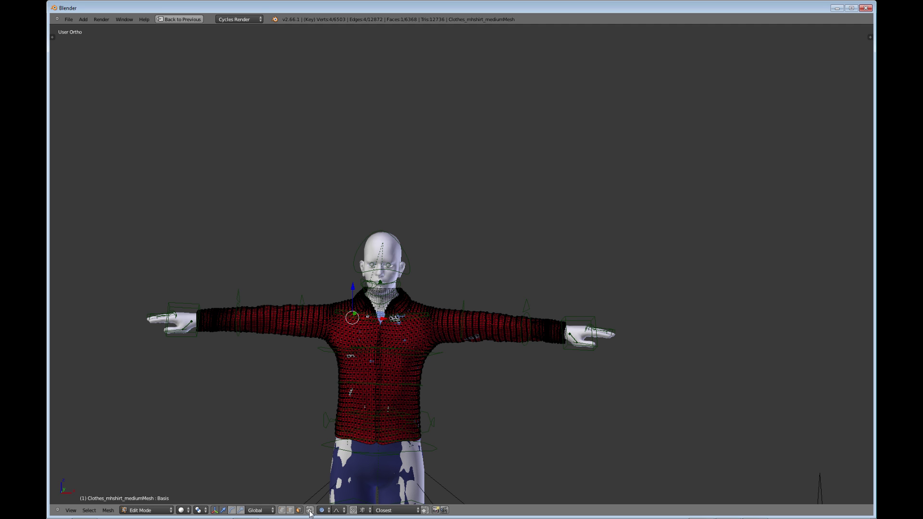
{"action": "key", "text": "KP_1"}
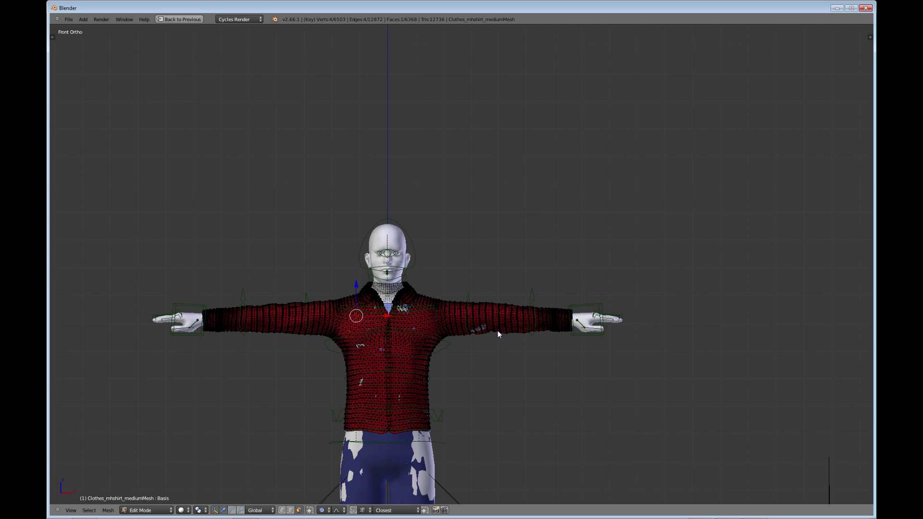
{"action": "left_click", "coordinate": [482, 316]}
{"action": "key", "text": "b"}
{"action": "left_click_drag", "start_coordinate": [472, 285], "coordinate": [616, 374]}
{"action": "scroll", "coordinate": [506, 400], "scroll_direction": "up", "scroll_amount": 4}
{"action": "middle_click_drag", "start_coordinate": [515, 411], "coordinate": [477, 408], "text": "shift"}
{"action": "scroll", "coordinate": [445, 221], "scroll_direction": "up", "scroll_amount": 2}
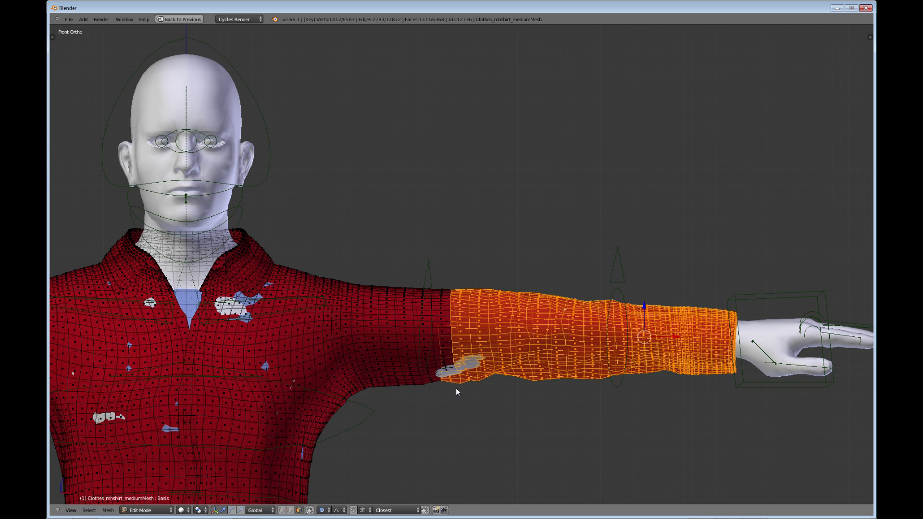
{"action": "scroll", "coordinate": [456, 387], "scroll_direction": "up", "scroll_amount": 1}
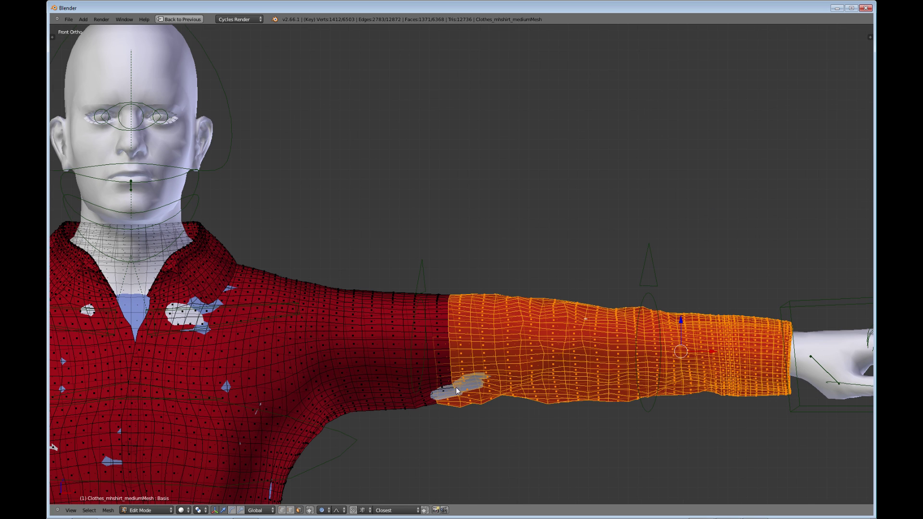
{"action": "right_click", "coordinate": [437, 330], "text": "alt+shift"}
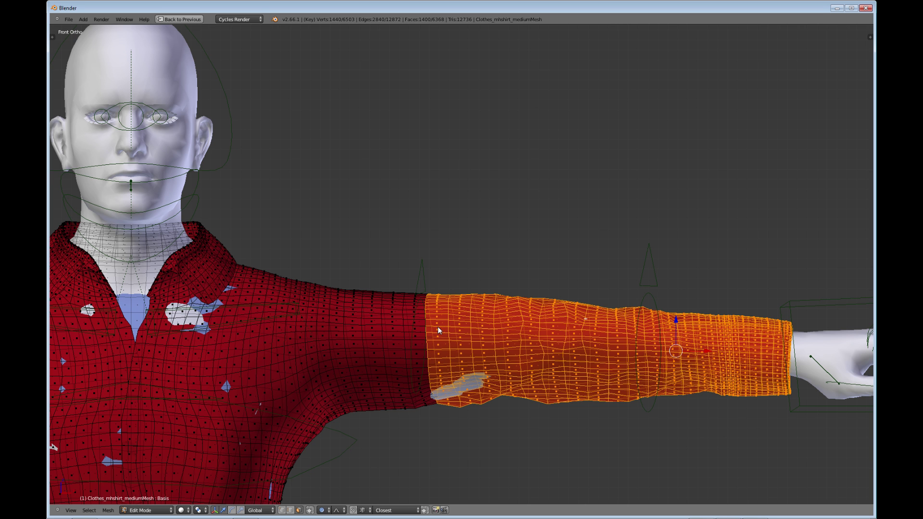
{"action": "scroll", "coordinate": [447, 327], "scroll_direction": "down", "scroll_amount": 2}
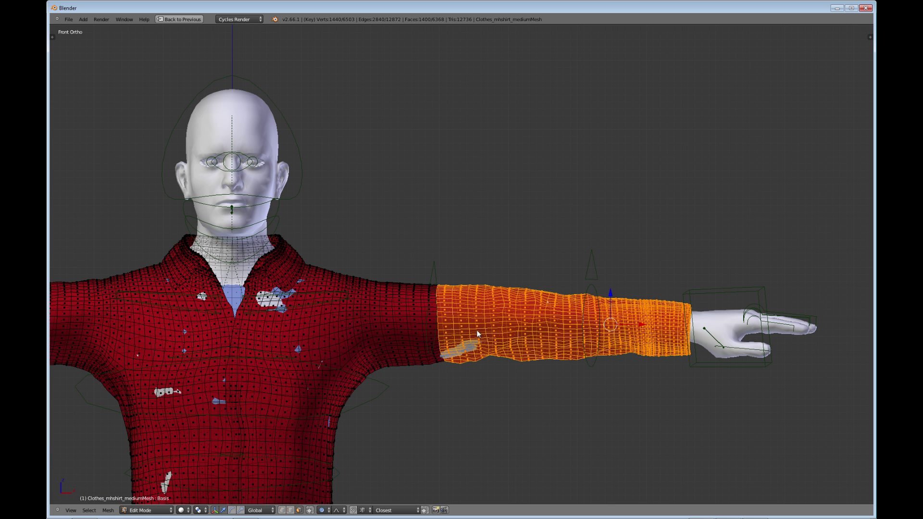
{"action": "key", "text": "x"}
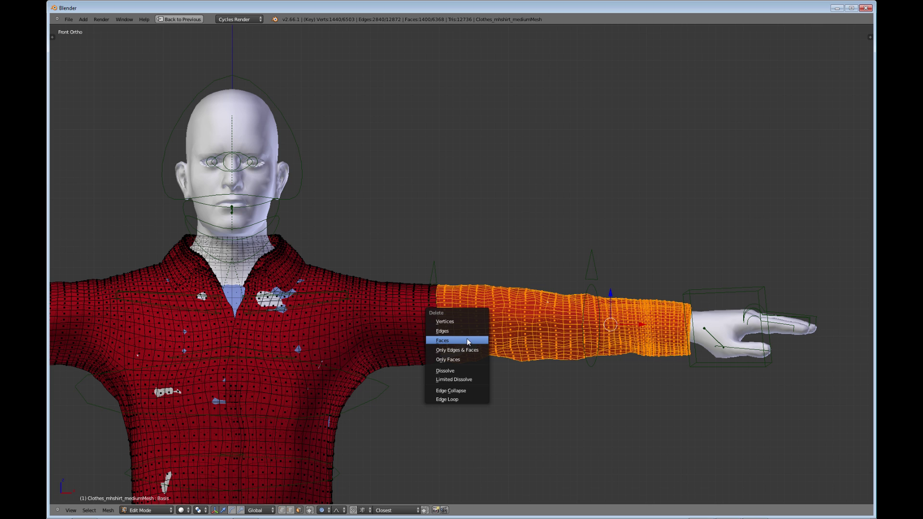
{"action": "left_click", "coordinate": [466, 340]}
{"action": "scroll", "coordinate": [468, 362], "scroll_direction": "down", "scroll_amount": 3}
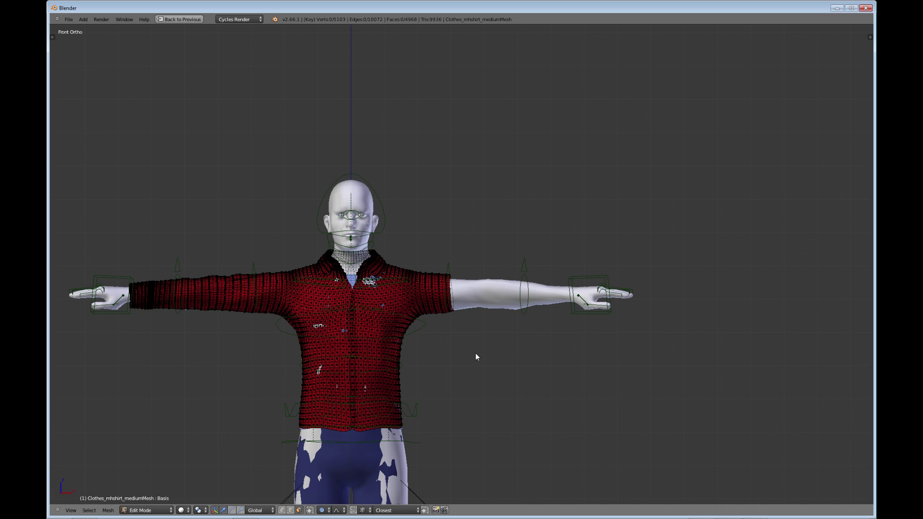
{"action": "key", "text": "Tab"}
{"action": "scroll", "coordinate": [471, 350], "scroll_direction": "down", "scroll_amount": 1}
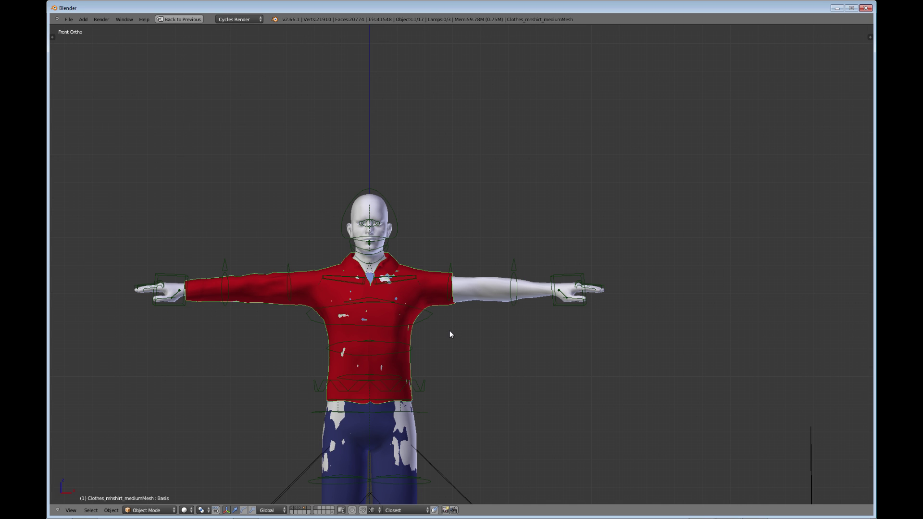
Test the shortened sleeve by rotating the UpArm_L bone down beside the body and back up to nearly horizontal, twice
{"action": "key", "text": "ctrl+Tab"}
{"action": "right_click", "coordinate": [454, 282]}
{"action": "key", "text": "r"}
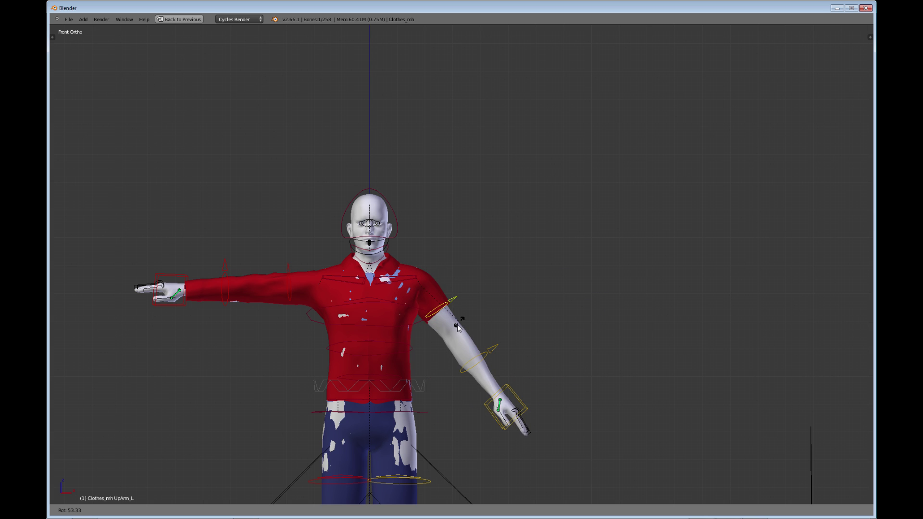
{"action": "left_click", "coordinate": [419, 300]}
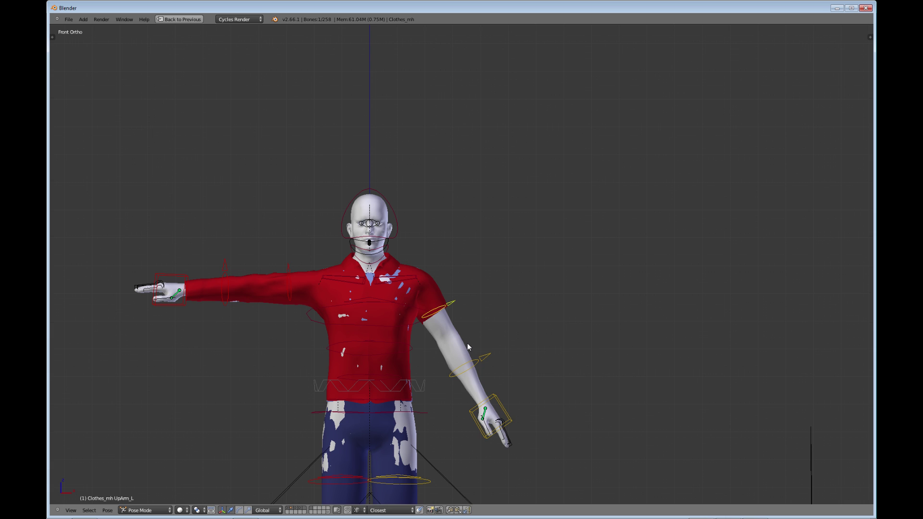
{"action": "key", "text": "r"}
{"action": "right_click", "coordinate": [486, 281]}
{"action": "key", "text": "r"}
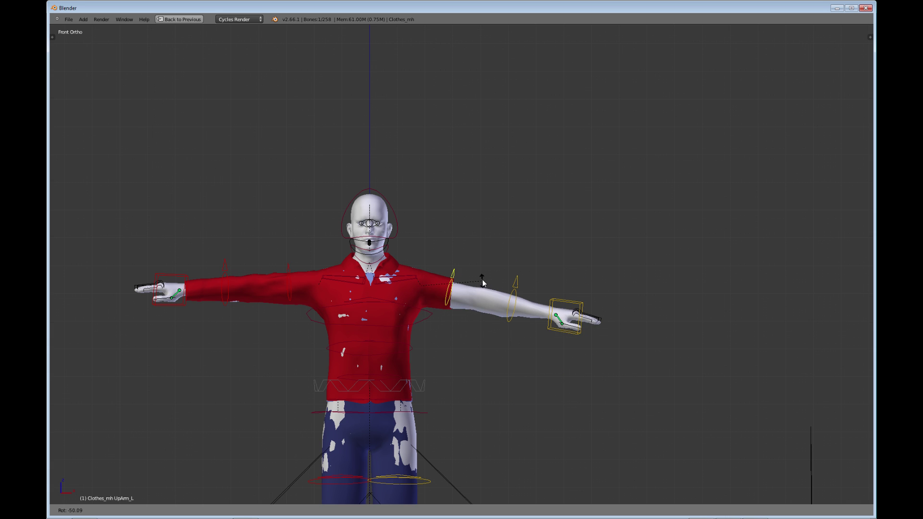
{"action": "left_click", "coordinate": [484, 283]}
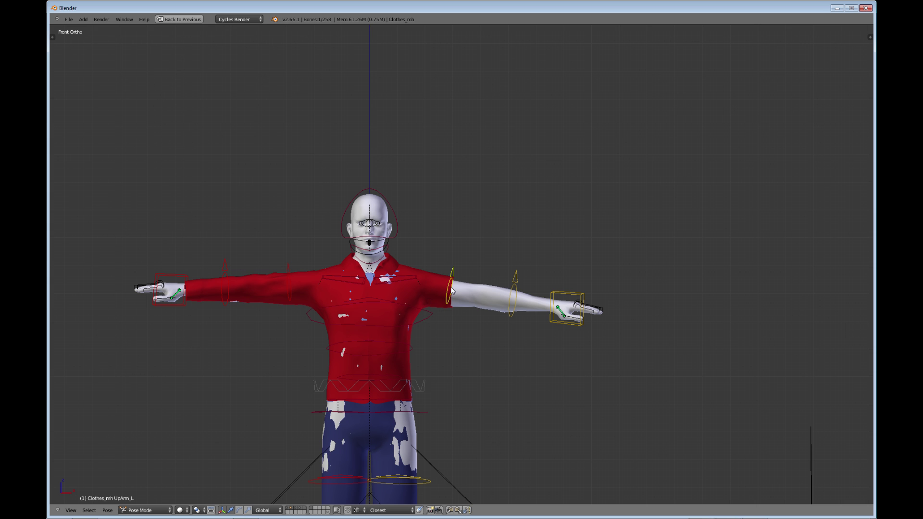
{"action": "key", "text": "r"}
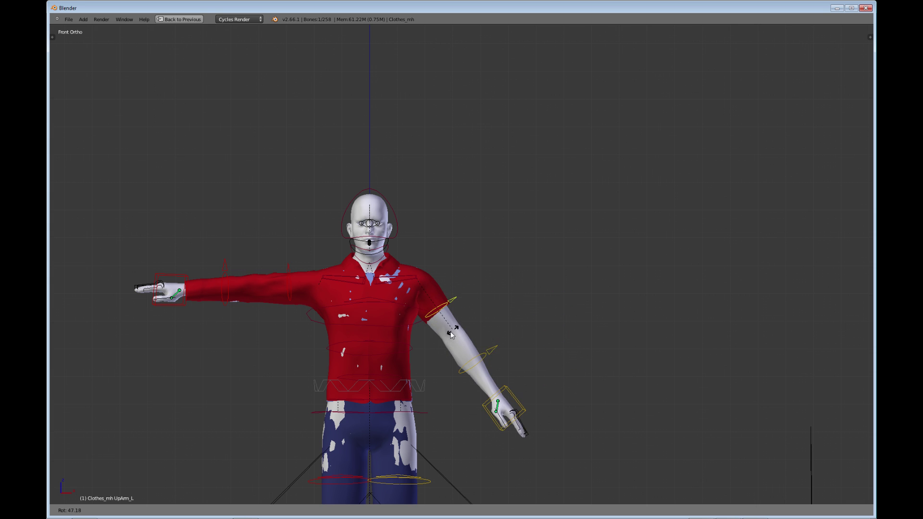
{"action": "left_click", "coordinate": [441, 340]}
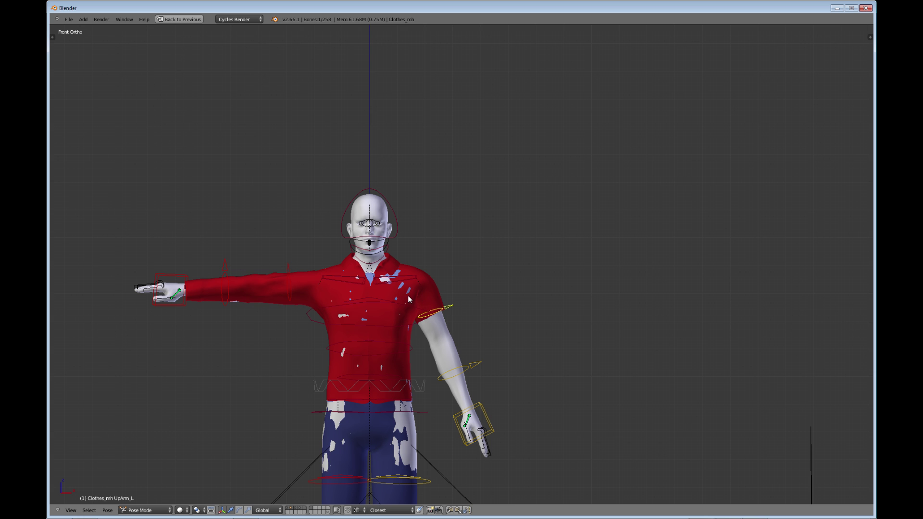
{"action": "key", "text": "r"}
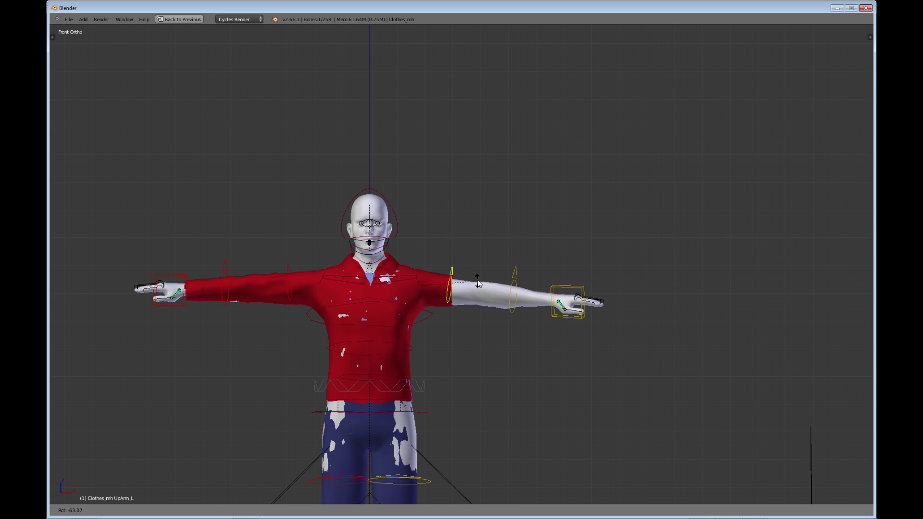
{"action": "left_click", "coordinate": [477, 301]}
Select the red shirt again instead of the armature and reopen its mesh for editing
{"action": "middle_click_drag", "start_coordinate": [476, 301], "coordinate": [500, 258]}
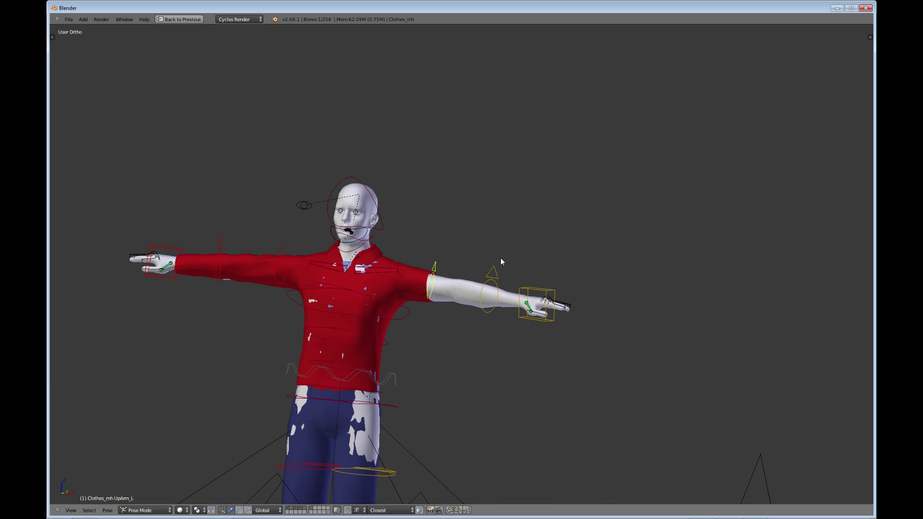
{"action": "middle_click_drag", "start_coordinate": [395, 305], "coordinate": [456, 273], "text": "shift"}
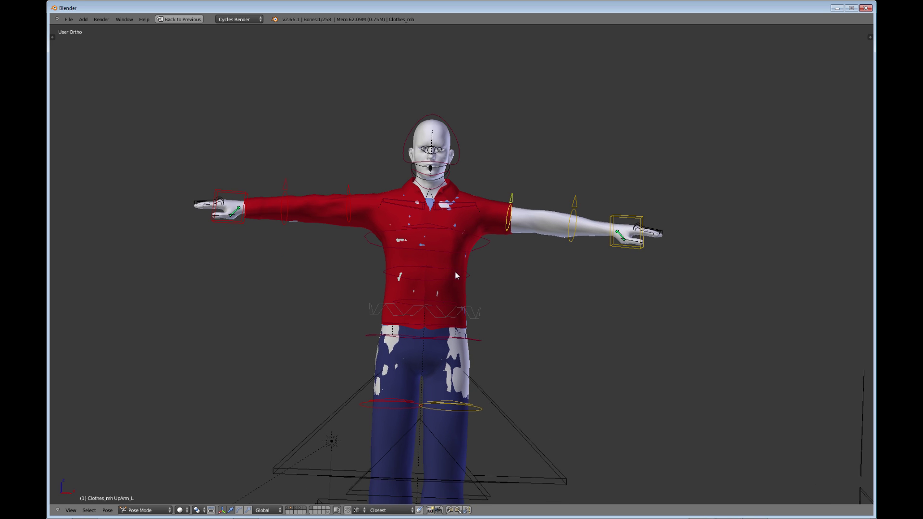
{"action": "scroll", "coordinate": [431, 274], "scroll_direction": "up", "scroll_amount": 3}
{"action": "middle_click_drag", "start_coordinate": [419, 303], "coordinate": [454, 275], "text": "shift"}
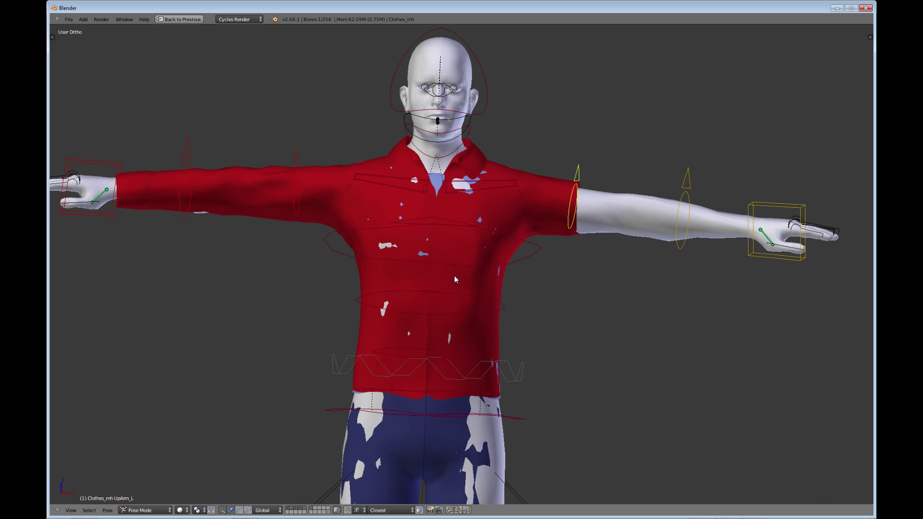
{"action": "right_click", "coordinate": [458, 244]}
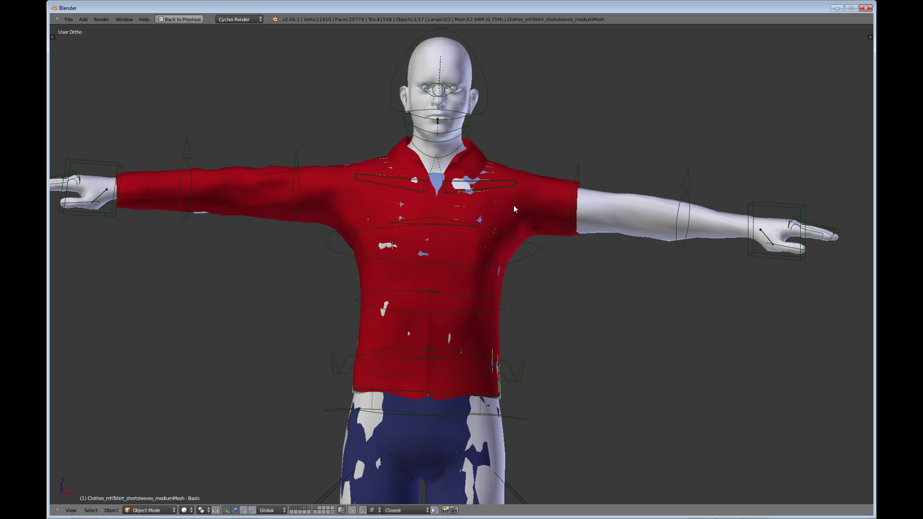
{"action": "right_click", "coordinate": [541, 197]}
{"action": "key", "text": "Tab"}
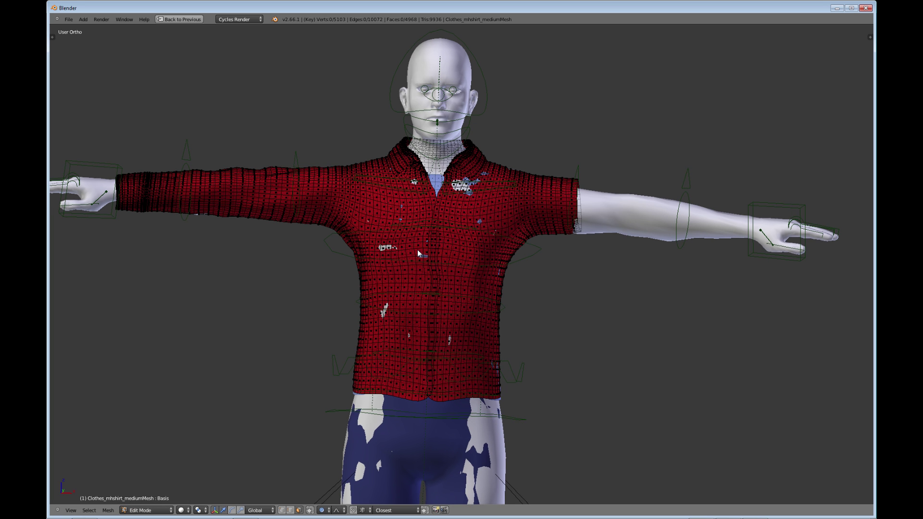
Delete the vertical face loop along the shirt's front closure that runs up to the character's left collar
{"action": "scroll", "coordinate": [459, 282], "scroll_direction": "up", "scroll_amount": 2}
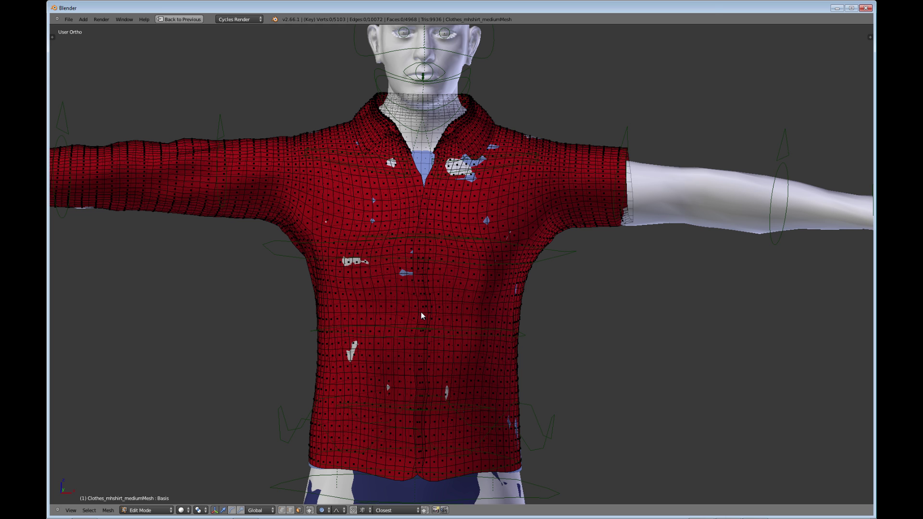
{"action": "middle_click_drag", "start_coordinate": [421, 218], "coordinate": [392, 114], "text": "shift"}
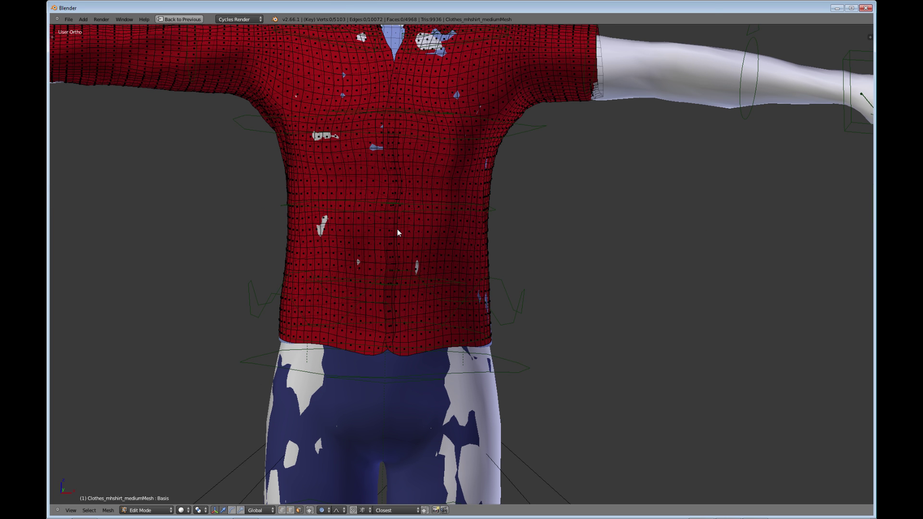
{"action": "scroll", "coordinate": [398, 233], "scroll_direction": "up", "scroll_amount": 3, "text": "shift"}
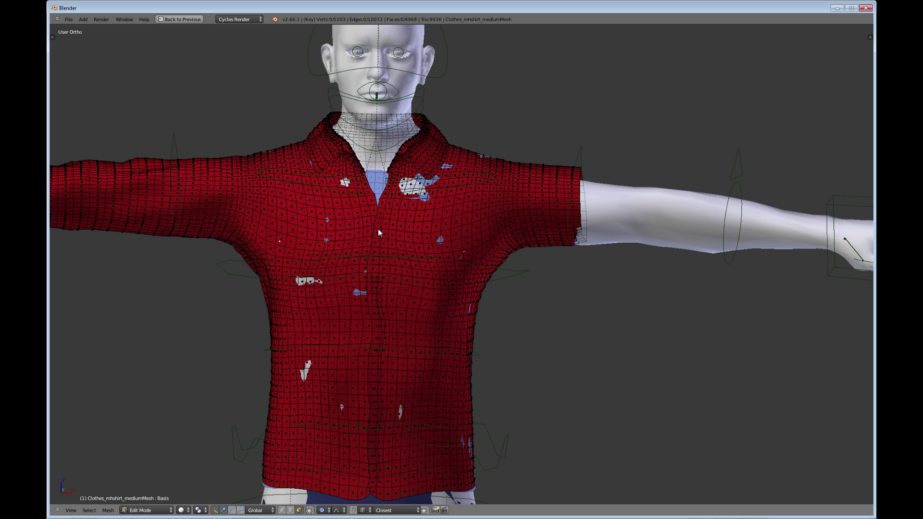
{"action": "right_click", "coordinate": [378, 229], "text": "alt"}
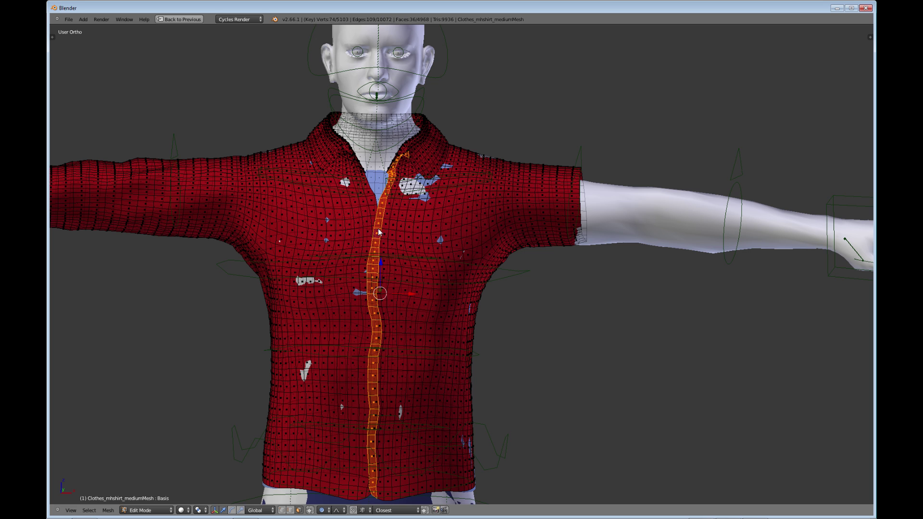
{"action": "key", "text": "x"}
{"action": "left_click", "coordinate": [369, 233]}
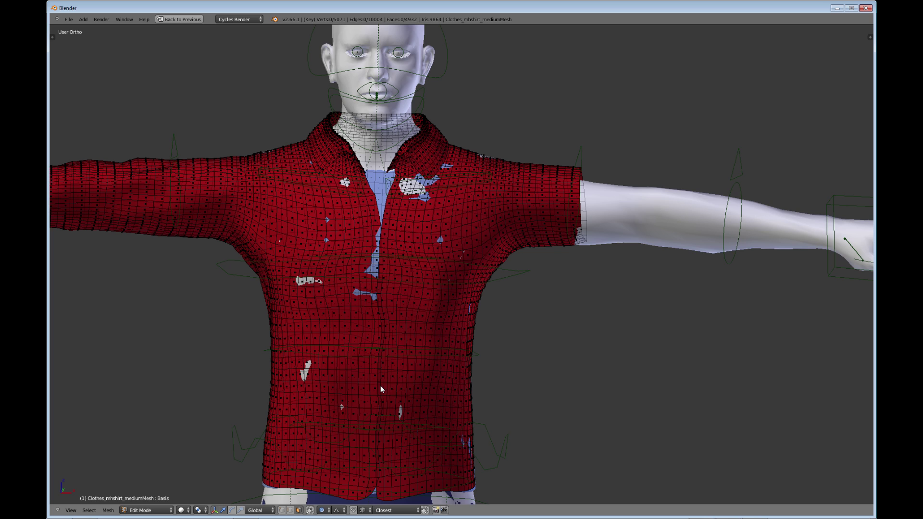
Delete the neighbouring front face loop that runs up to the character's right collar, opening the shirt down to the hem
{"action": "scroll", "coordinate": [375, 390], "scroll_direction": "down", "scroll_amount": 3, "text": "shift"}
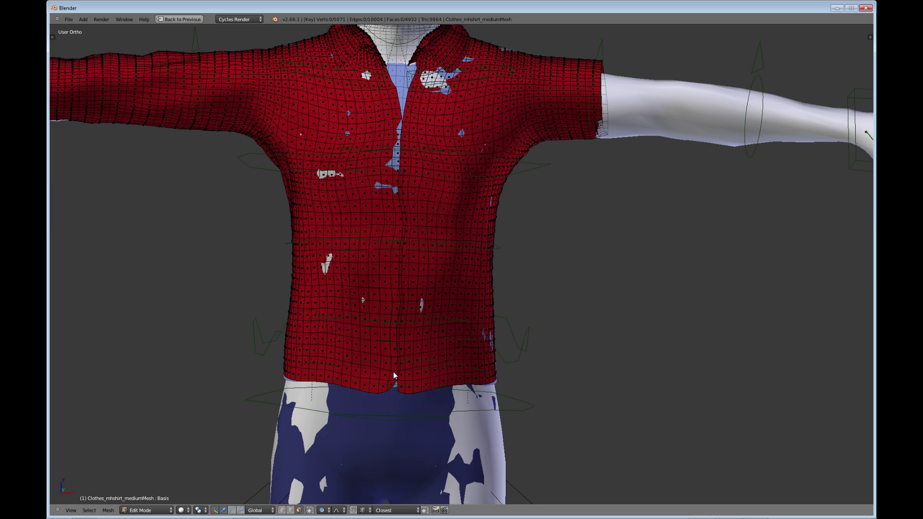
{"action": "right_click", "coordinate": [393, 371], "text": "alt"}
{"action": "key", "text": "x"}
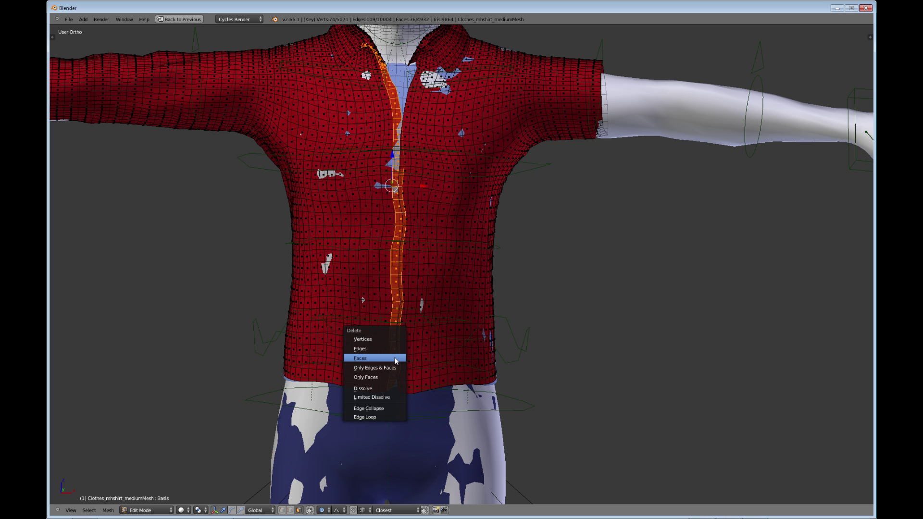
{"action": "left_click", "coordinate": [394, 359]}
{"action": "scroll", "coordinate": [411, 344], "scroll_direction": "up", "scroll_amount": 4, "text": "shift"}
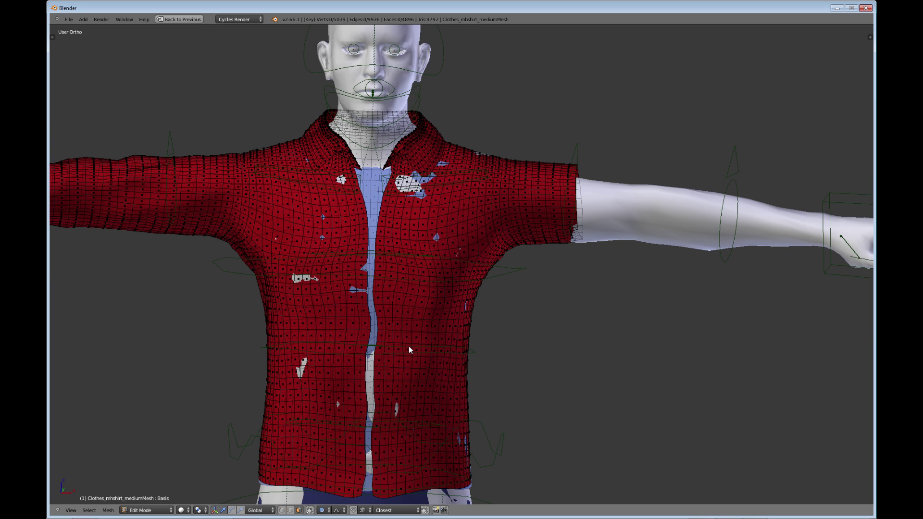
{"action": "scroll", "coordinate": [388, 390], "scroll_direction": "down", "scroll_amount": 2, "text": "shift"}
{"action": "scroll", "coordinate": [389, 347], "scroll_direction": "down", "scroll_amount": 2}
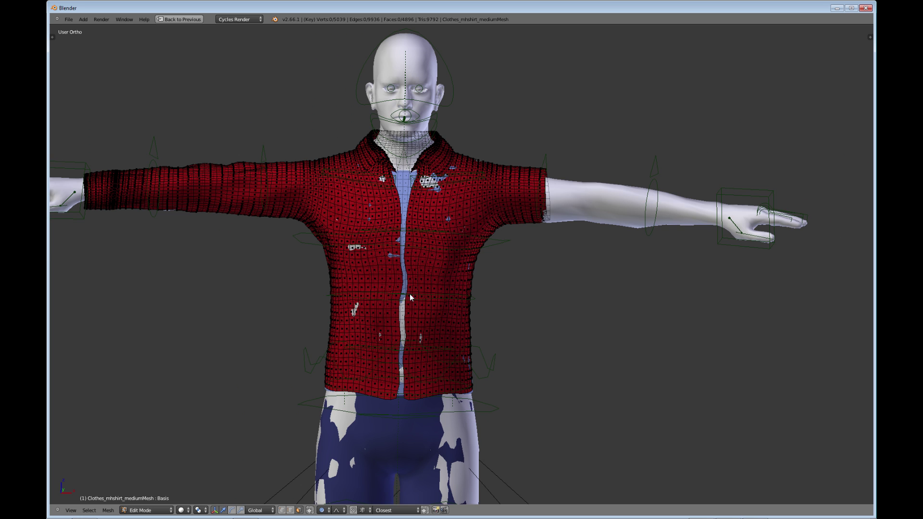
{"action": "middle_click_drag", "start_coordinate": [409, 294], "coordinate": [390, 351], "text": "shift"}
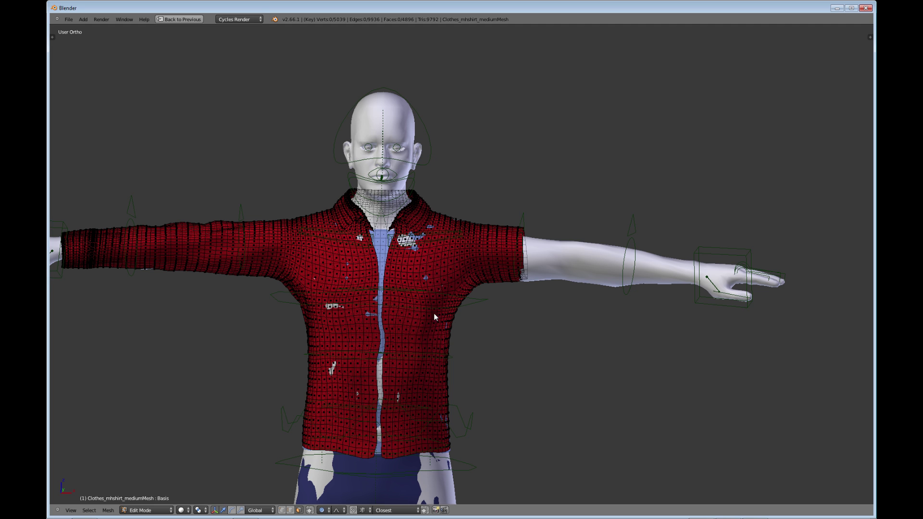
{"action": "middle_click_drag", "start_coordinate": [408, 338], "coordinate": [417, 322], "text": "shift"}
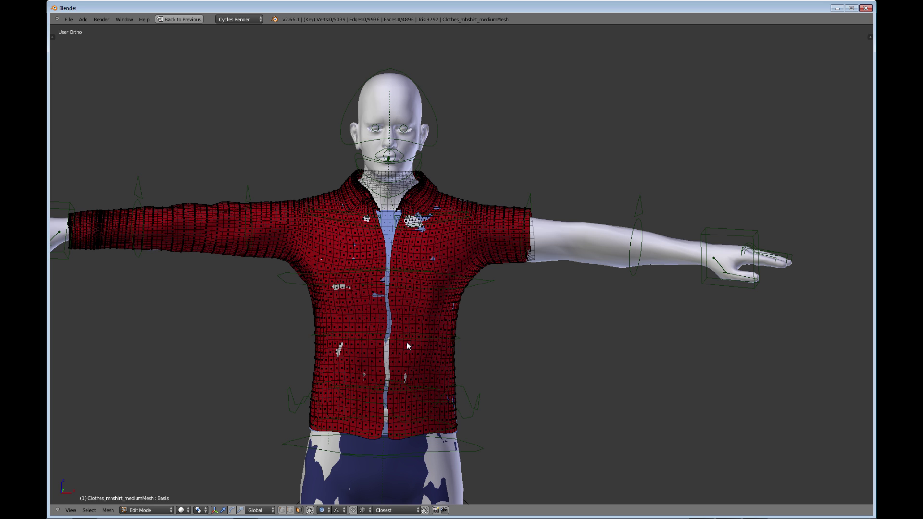
{"action": "middle_click_drag", "start_coordinate": [421, 374], "coordinate": [423, 370], "text": "shift"}
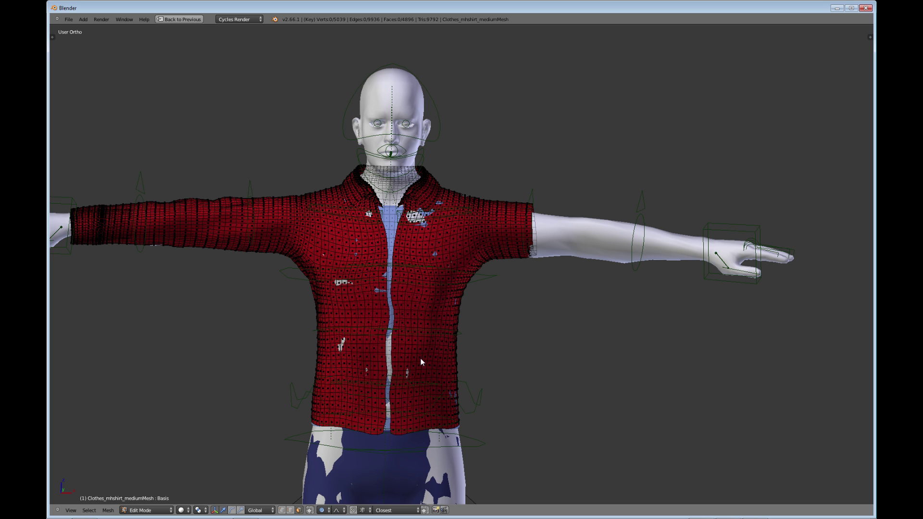
{"action": "middle_click_drag", "start_coordinate": [419, 347], "coordinate": [413, 327]}
Restore the multi-pane layout from the maximised 3D view and turn the front-view area into a UV/Image Editor
{"action": "key", "text": "ctrl+Up"}
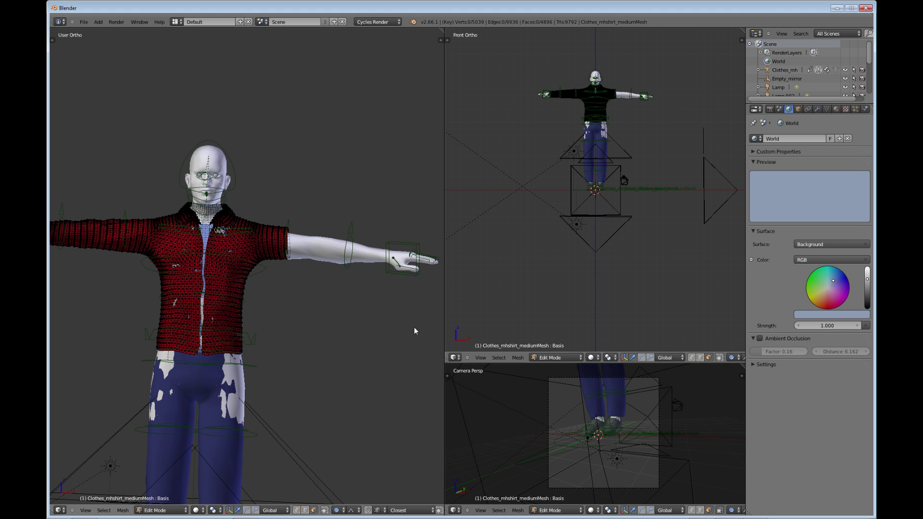
{"action": "middle_click_drag", "start_coordinate": [313, 344], "coordinate": [420, 351]}
{"action": "left_click", "coordinate": [456, 356]}
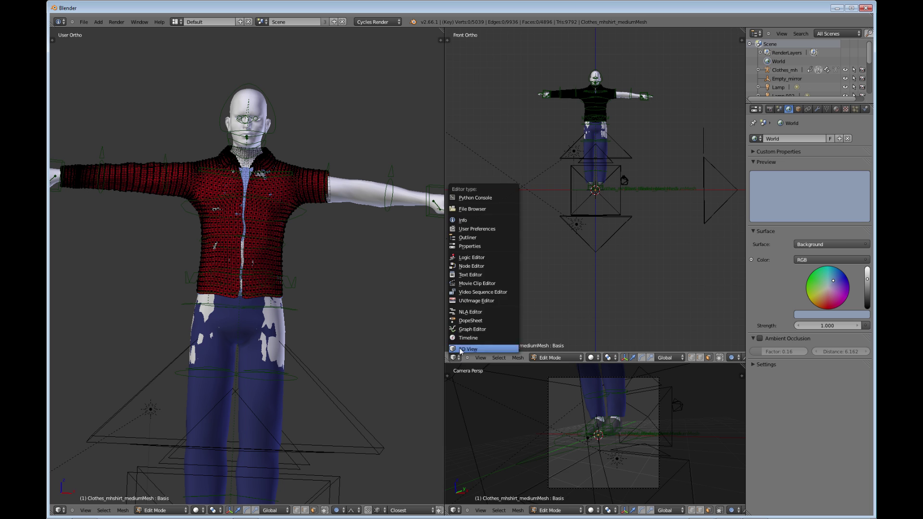
{"action": "left_click", "coordinate": [478, 301]}
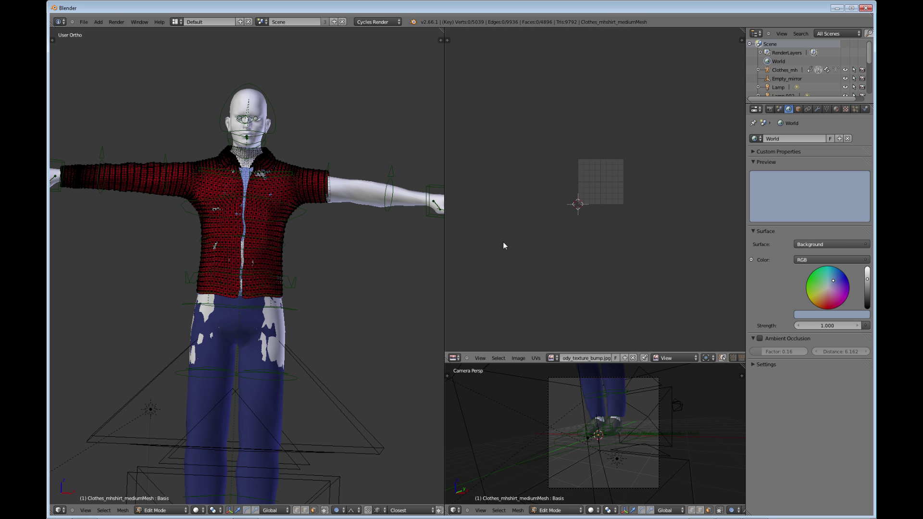
Select the whole shirt mesh to show its UVs, enable UV and mesh selection sync, and deselect everything
{"action": "key", "text": "a"}
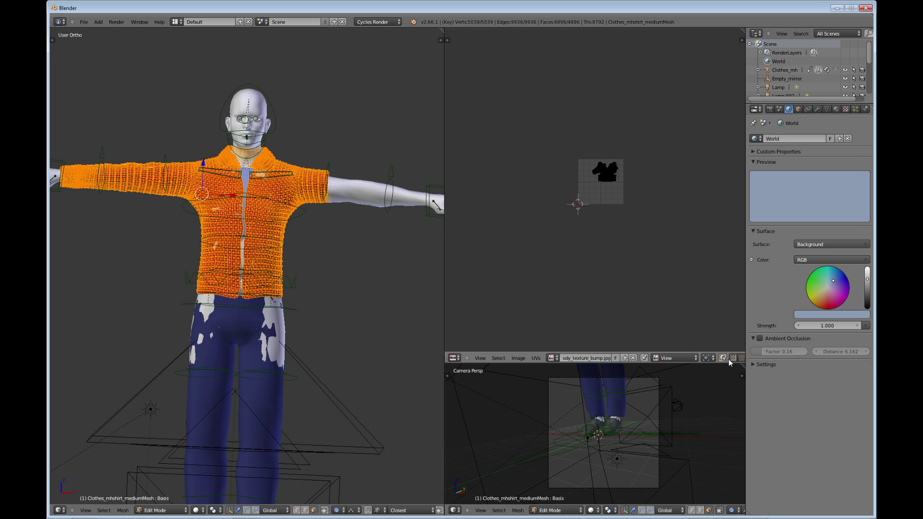
{"action": "left_click", "coordinate": [724, 358]}
{"action": "scroll", "coordinate": [620, 245], "scroll_direction": "up", "scroll_amount": 3}
{"action": "middle_click_drag", "start_coordinate": [613, 238], "coordinate": [575, 275]}
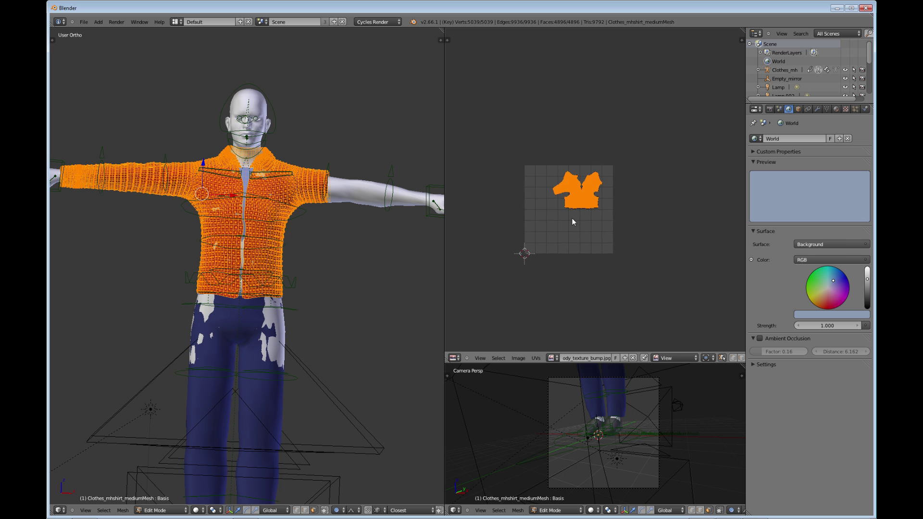
{"action": "scroll", "coordinate": [574, 220], "scroll_direction": "up", "scroll_amount": 1}
{"action": "key", "text": "a"}
Examine the shirt's UV layout up close and compare it with the shirt on the character
{"action": "scroll", "coordinate": [573, 220], "scroll_direction": "up", "scroll_amount": 2}
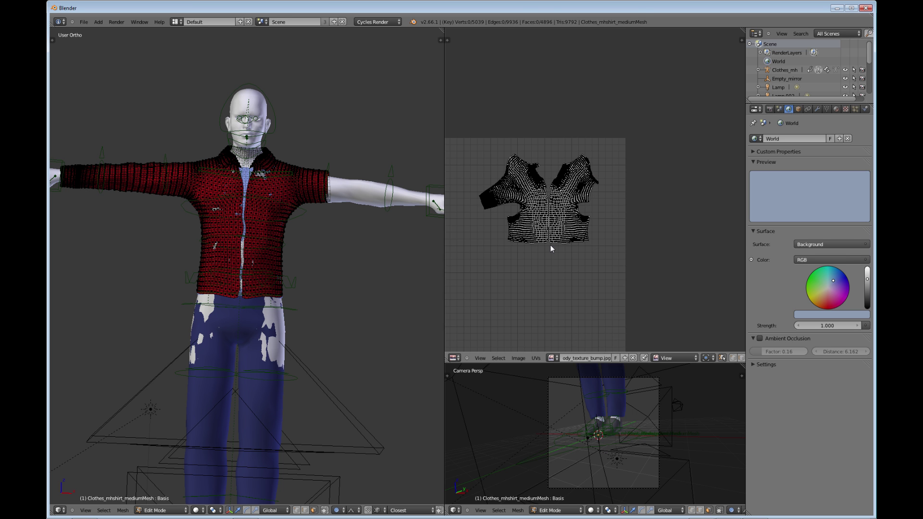
{"action": "middle_click_drag", "start_coordinate": [549, 245], "coordinate": [612, 206]}
{"action": "scroll", "coordinate": [611, 206], "scroll_direction": "up", "scroll_amount": 3}
{"action": "scroll", "coordinate": [620, 240], "scroll_direction": "up", "scroll_amount": 3}
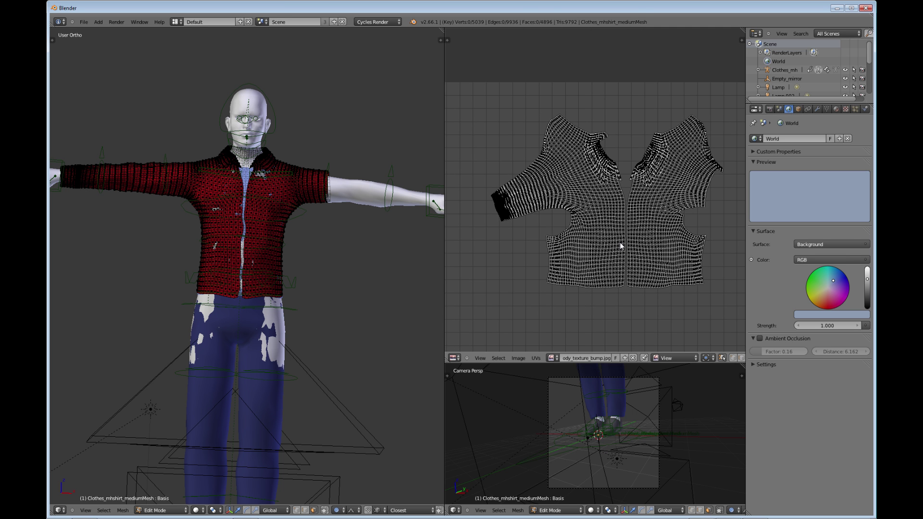
{"action": "scroll", "coordinate": [621, 228], "scroll_direction": "down", "scroll_amount": 1}
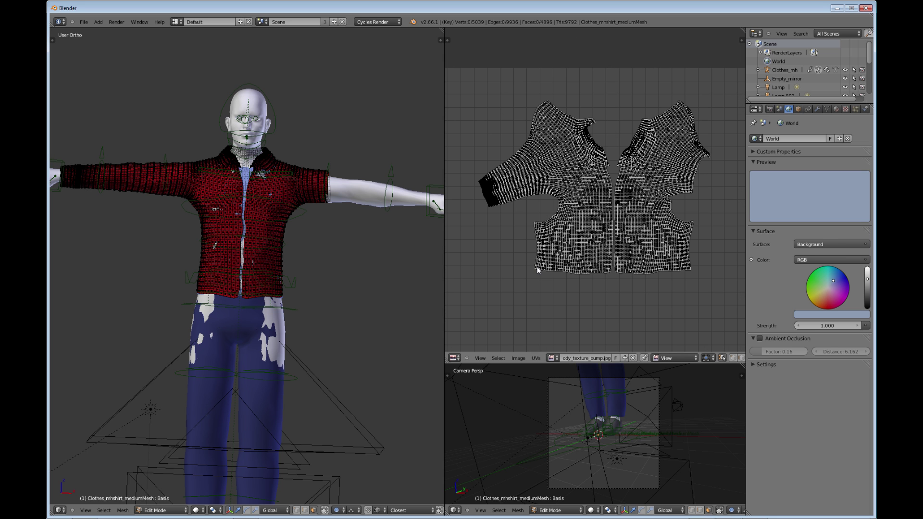
{"action": "scroll", "coordinate": [279, 254], "scroll_direction": "up", "scroll_amount": 3}
{"action": "scroll", "coordinate": [263, 231], "scroll_direction": "down", "scroll_amount": 2}
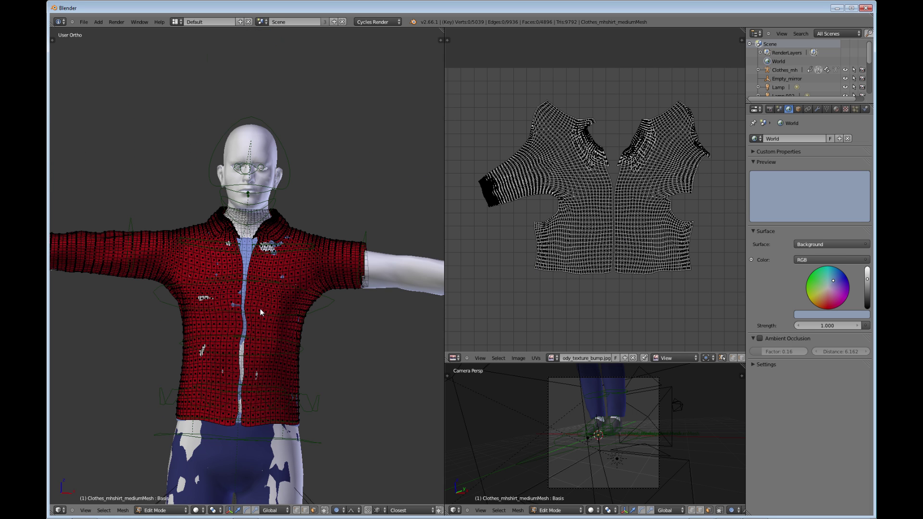
{"action": "scroll", "coordinate": [289, 284], "scroll_direction": "up", "scroll_amount": 1}
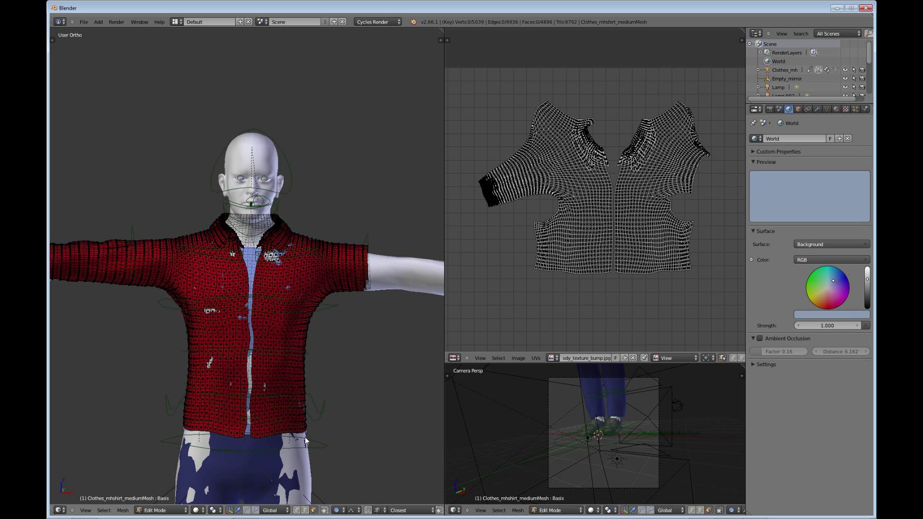
Limit selection to visible geometry and circle-select a pocket-sized patch of faces on the character's left chest, locating it in the UV layout
{"action": "left_click", "coordinate": [325, 510]}
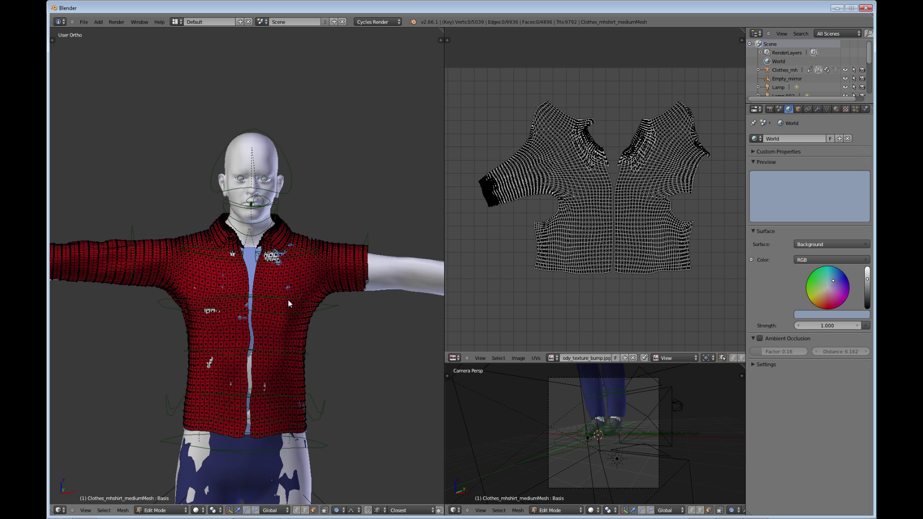
{"action": "key", "text": "c"}
{"action": "left_click_drag", "start_coordinate": [282, 285], "coordinate": [284, 296]}
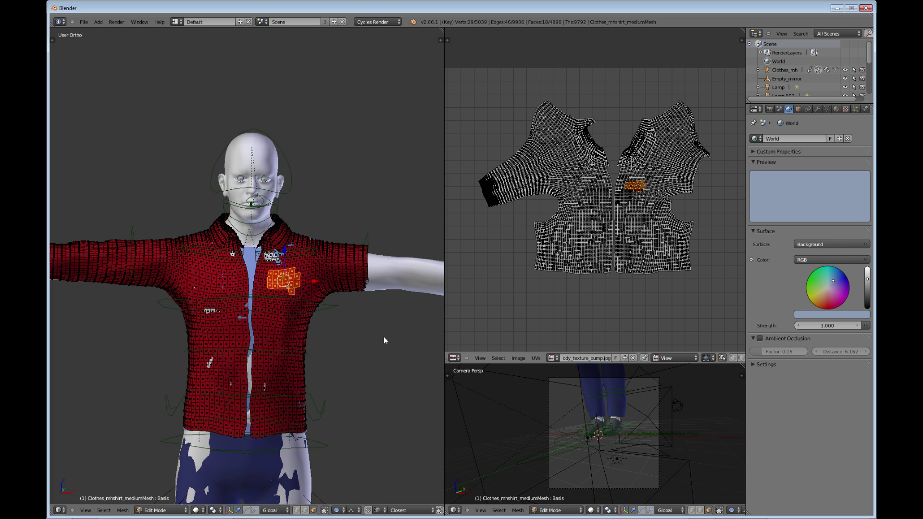
{"action": "middle_click_drag", "start_coordinate": [266, 338], "coordinate": [339, 268], "text": "shift"}
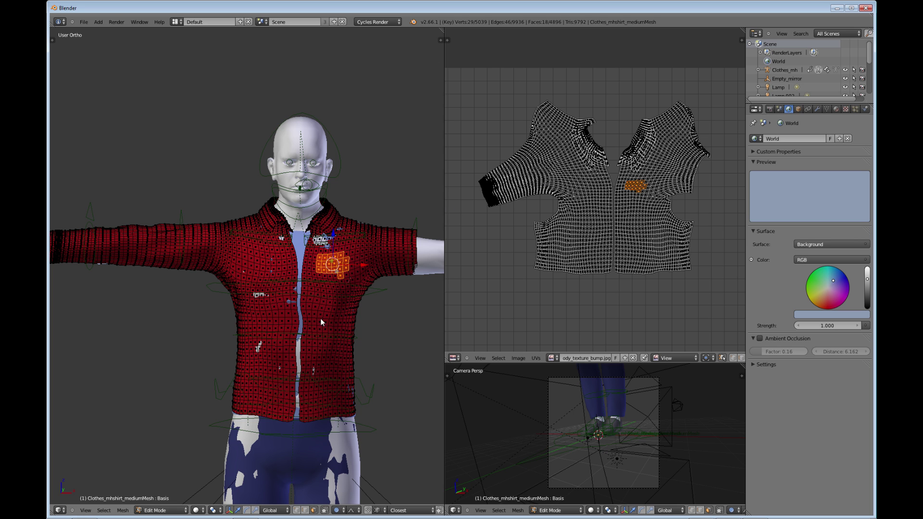
{"action": "scroll", "coordinate": [314, 323], "scroll_direction": "down", "scroll_amount": 2}
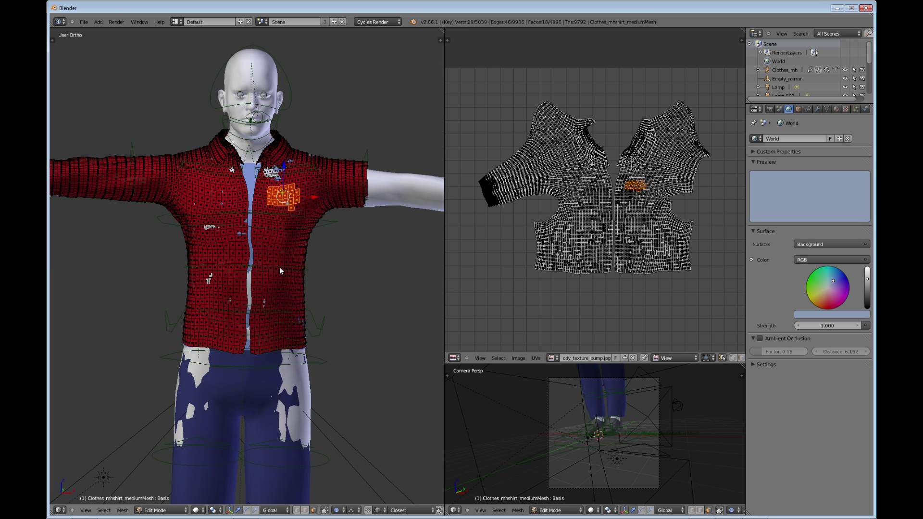
Deselect the chest patch, return the shirt to Object Mode, and inspect its open front and short sleeve from several angles
{"action": "key", "text": "a"}
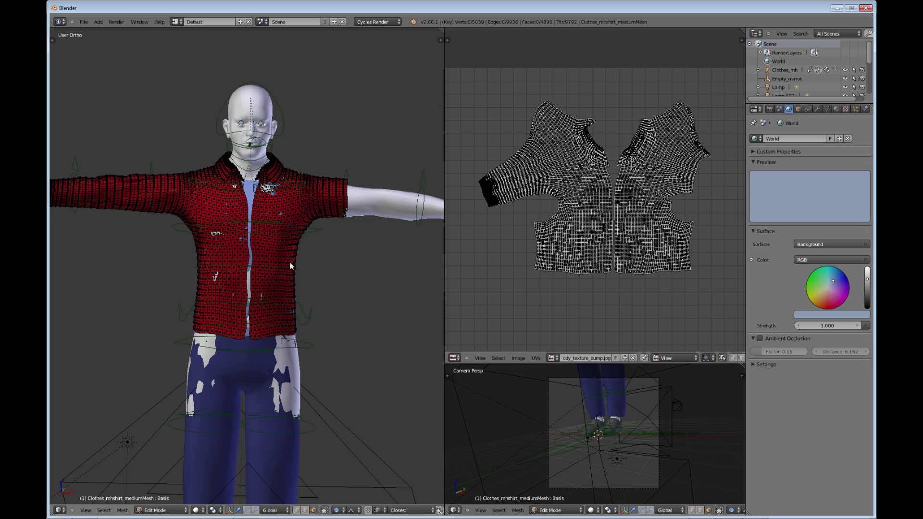
{"action": "key", "text": "Tab"}
{"action": "scroll", "coordinate": [315, 256], "scroll_direction": "down", "scroll_amount": 2}
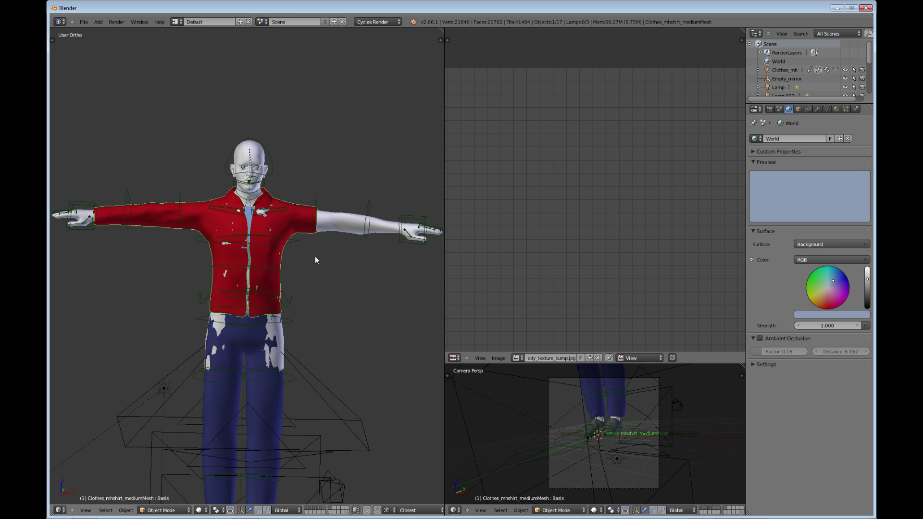
{"action": "middle_click_drag", "start_coordinate": [338, 249], "coordinate": [218, 289]}
{"action": "scroll", "coordinate": [331, 289], "scroll_direction": "up", "scroll_amount": 3}
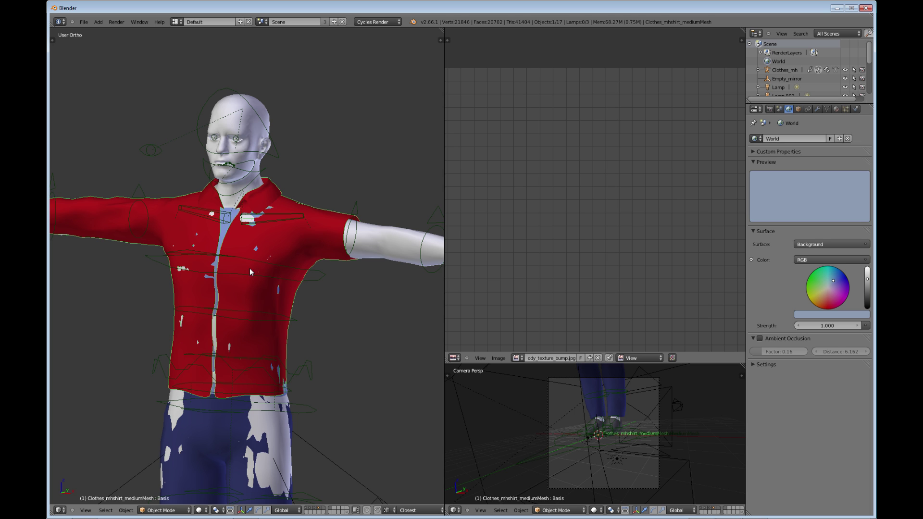
{"action": "middle_click_drag", "start_coordinate": [249, 268], "coordinate": [282, 272], "text": "shift"}
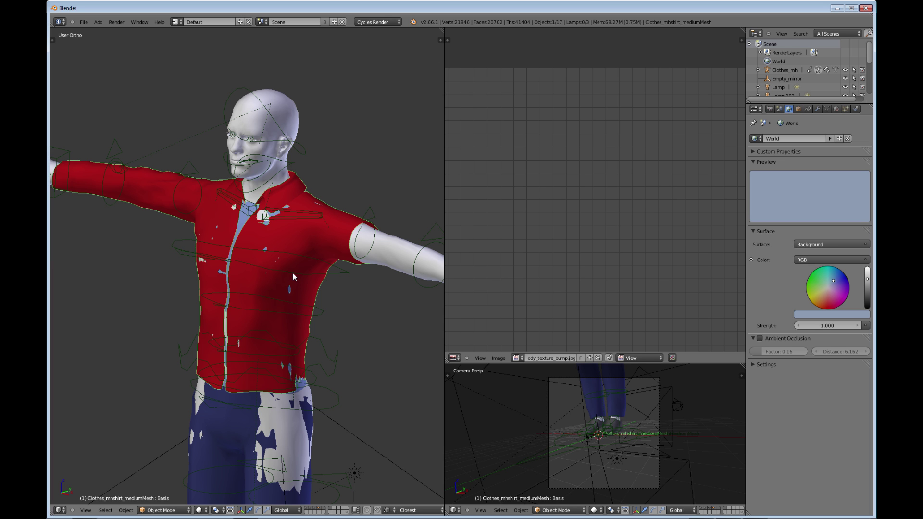
{"action": "middle_click_drag", "start_coordinate": [268, 287], "coordinate": [276, 263]}
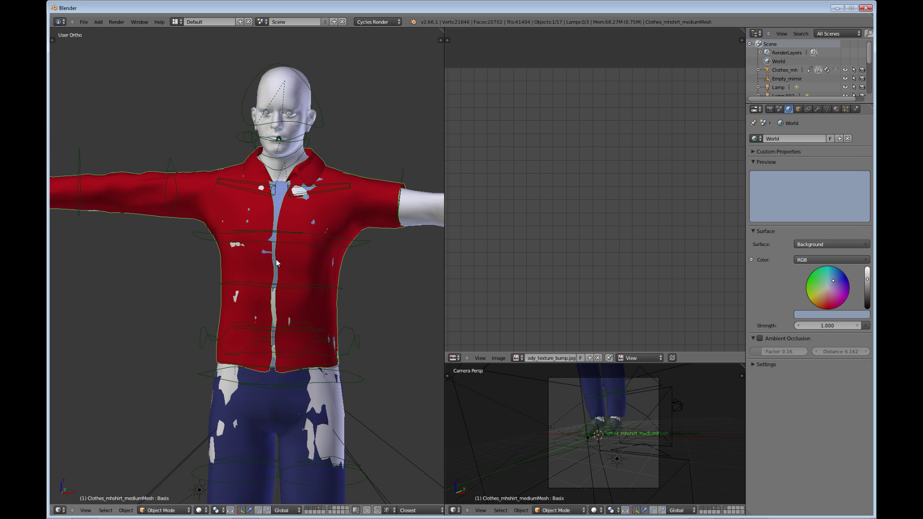